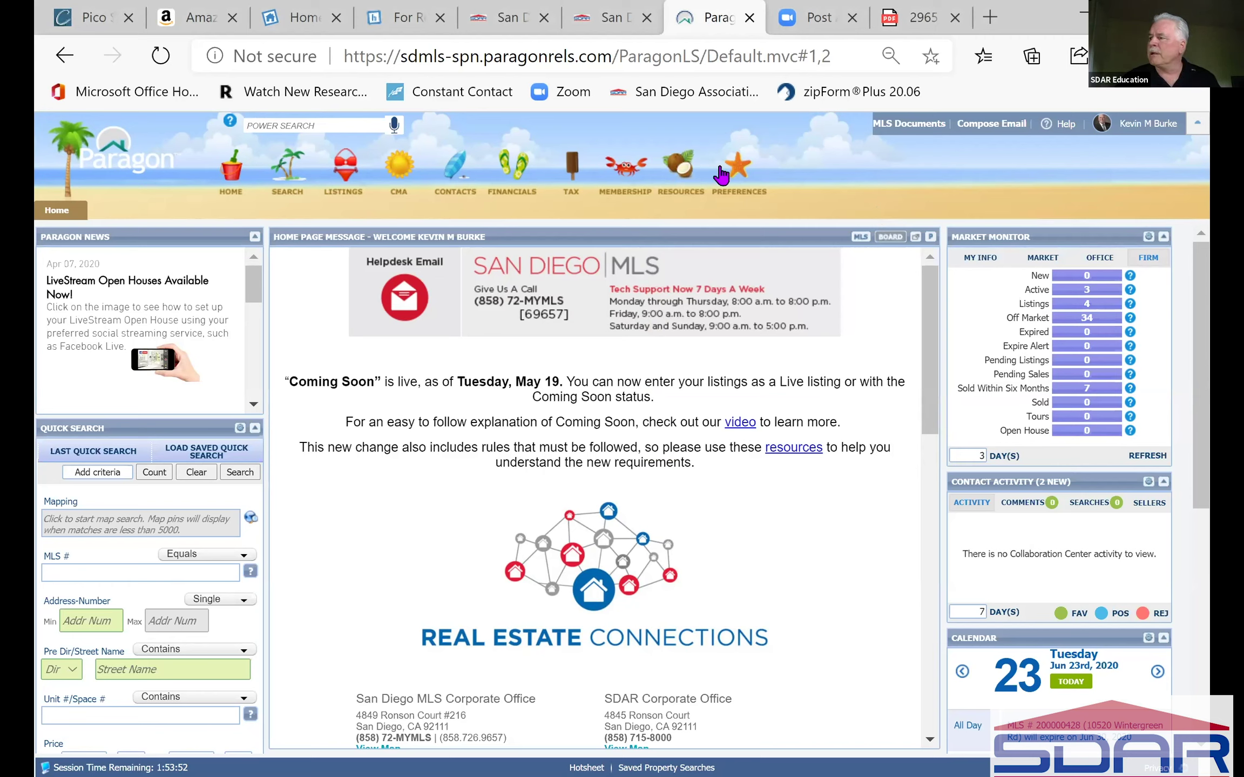
Open the CMA Preferences Wizard.
mouse_move(683, 172)
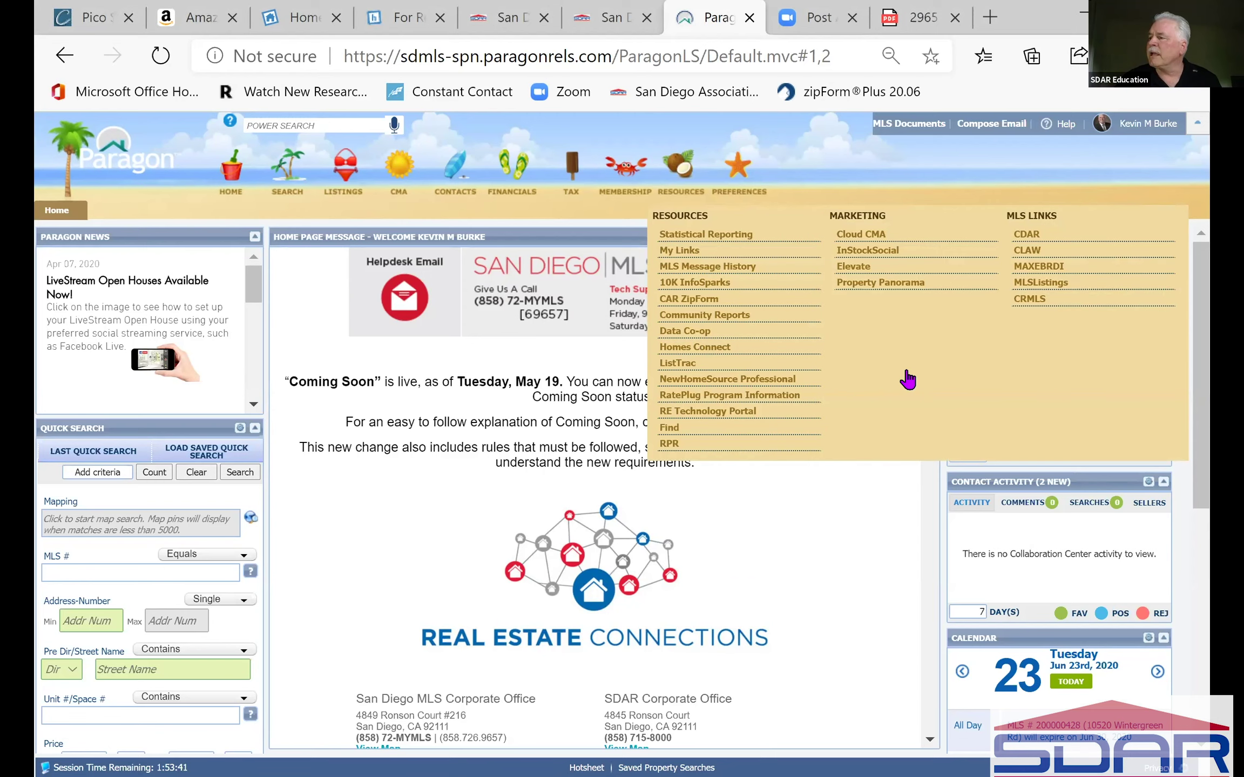
mouse_move(400, 174)
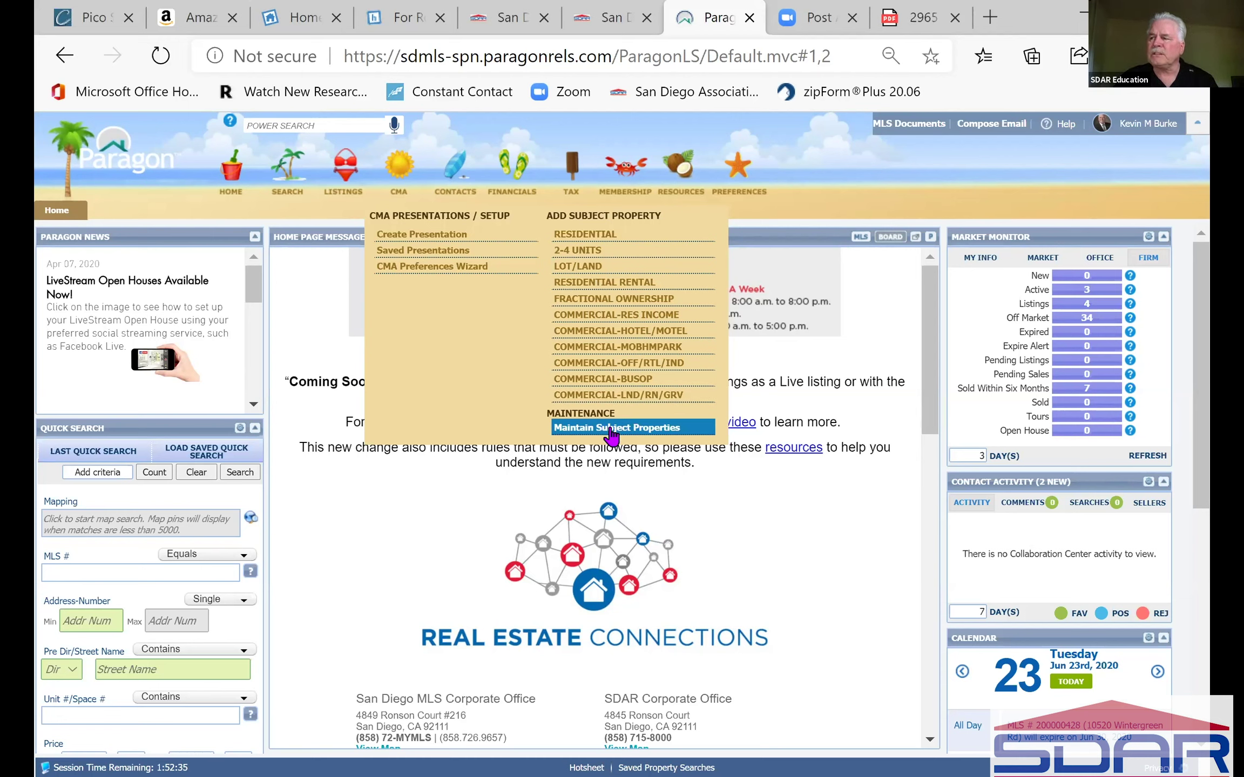
left_click(435, 273)
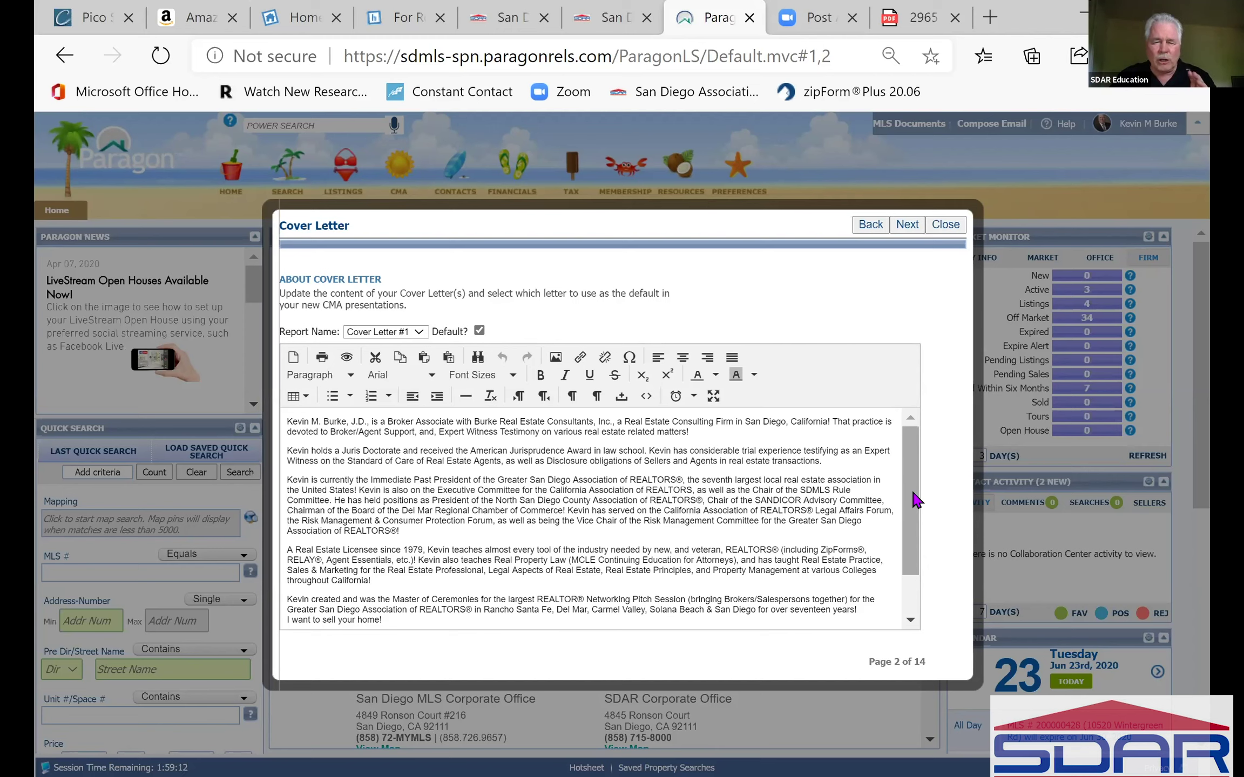
Review the full text of Cover Letter #1, then go on to the Agent Resume page and look through its entries.
left_click_drag(917, 499, 919, 552)
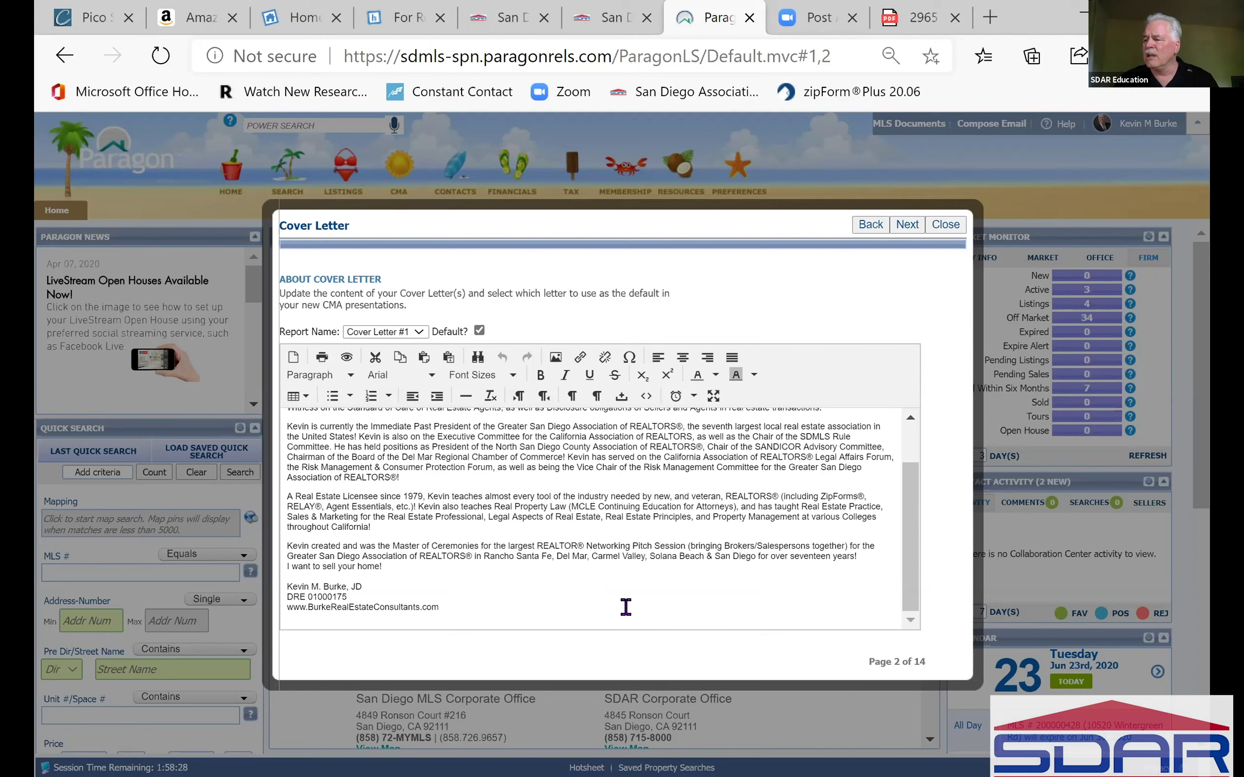
left_click_drag(910, 519, 914, 451)
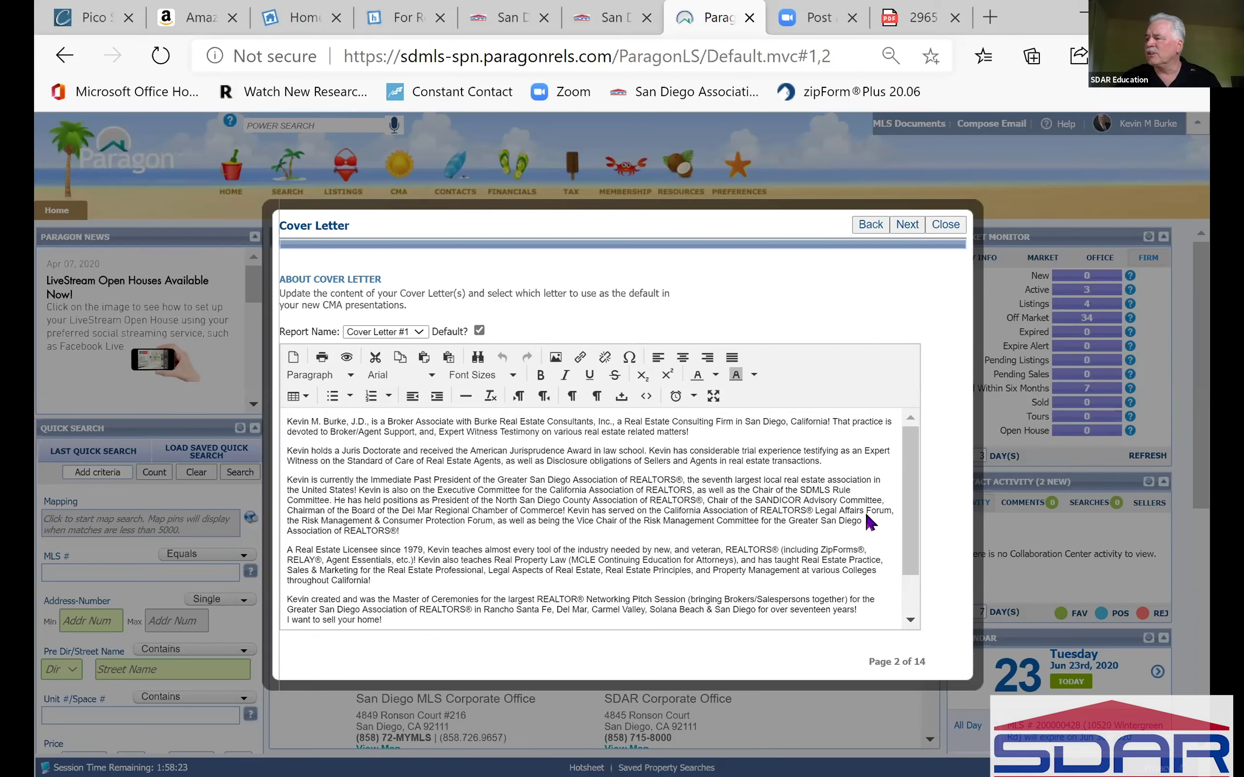
left_click(907, 224)
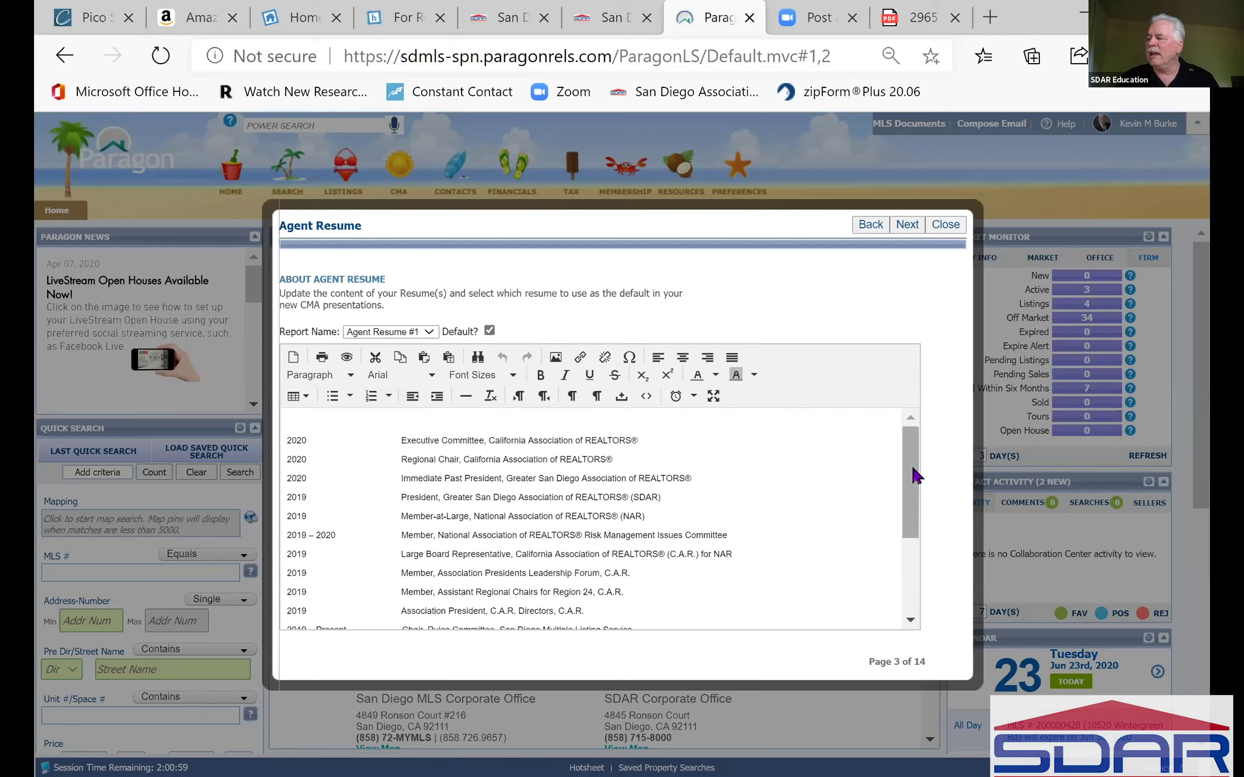
left_click(917, 445)
mouse_move(918, 459)
left_mouse_down()
mouse_move(899, 561)
mouse_move(906, 451)
left_mouse_up()
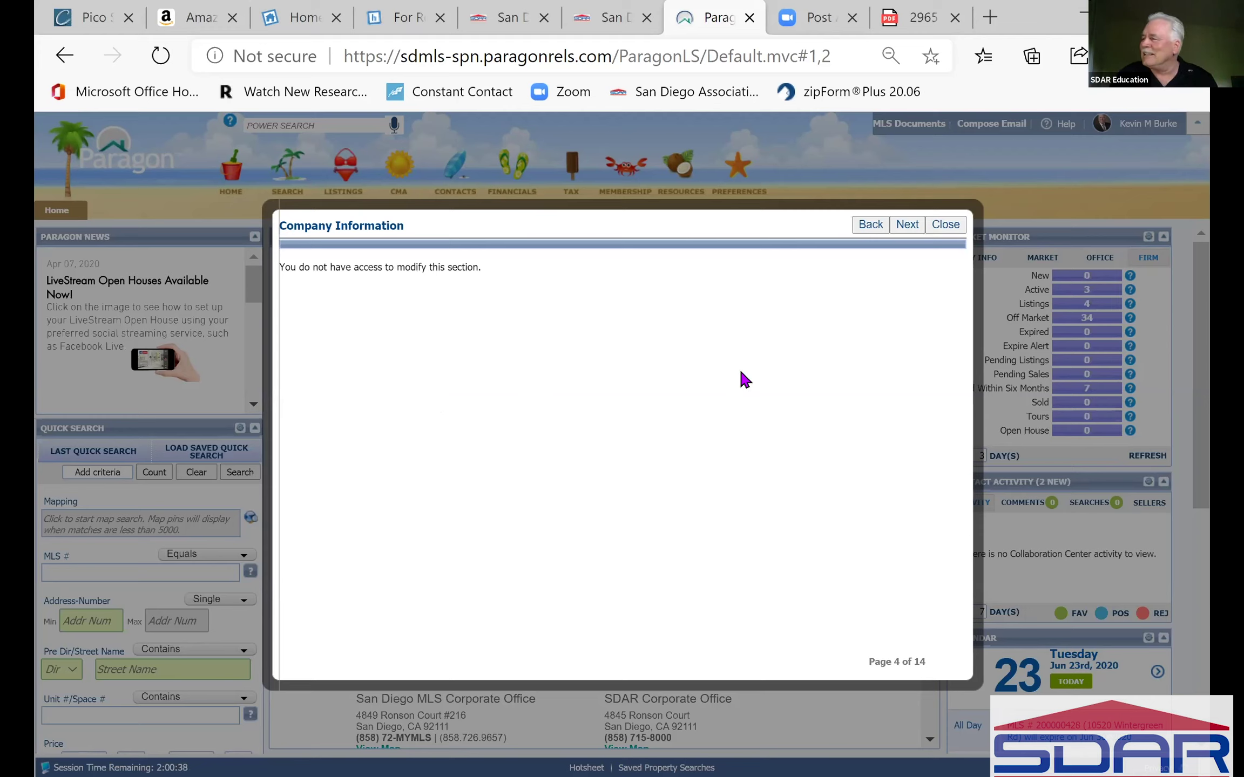
Go on to the Subject Property Detail page and check which default views are offered.
left_click(909, 226)
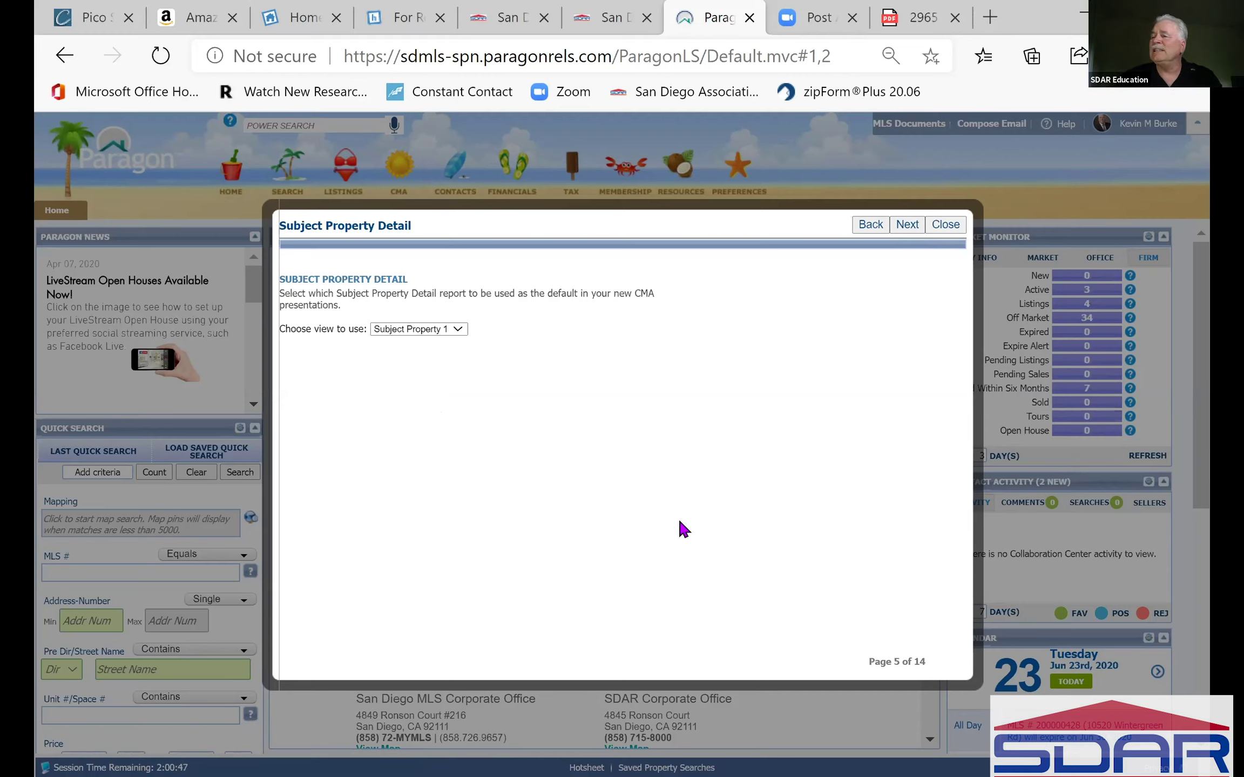
left_click(456, 329)
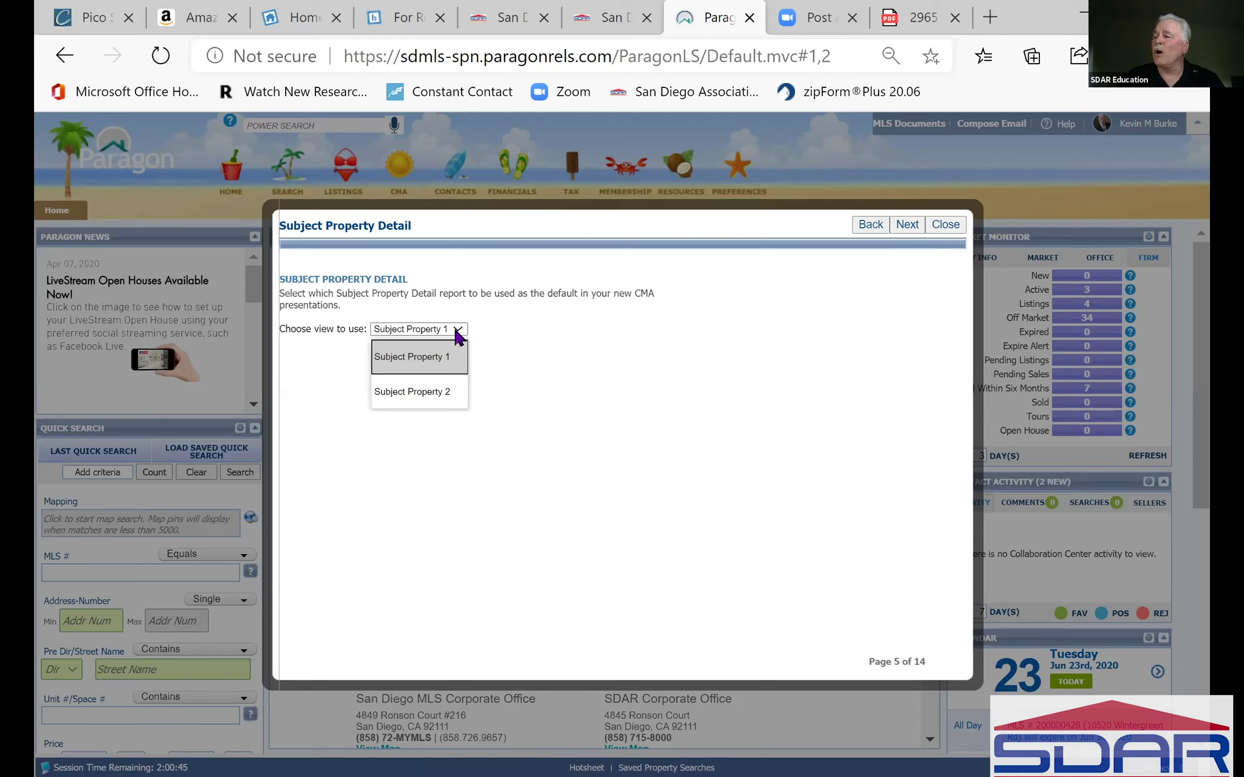
left_click(777, 382)
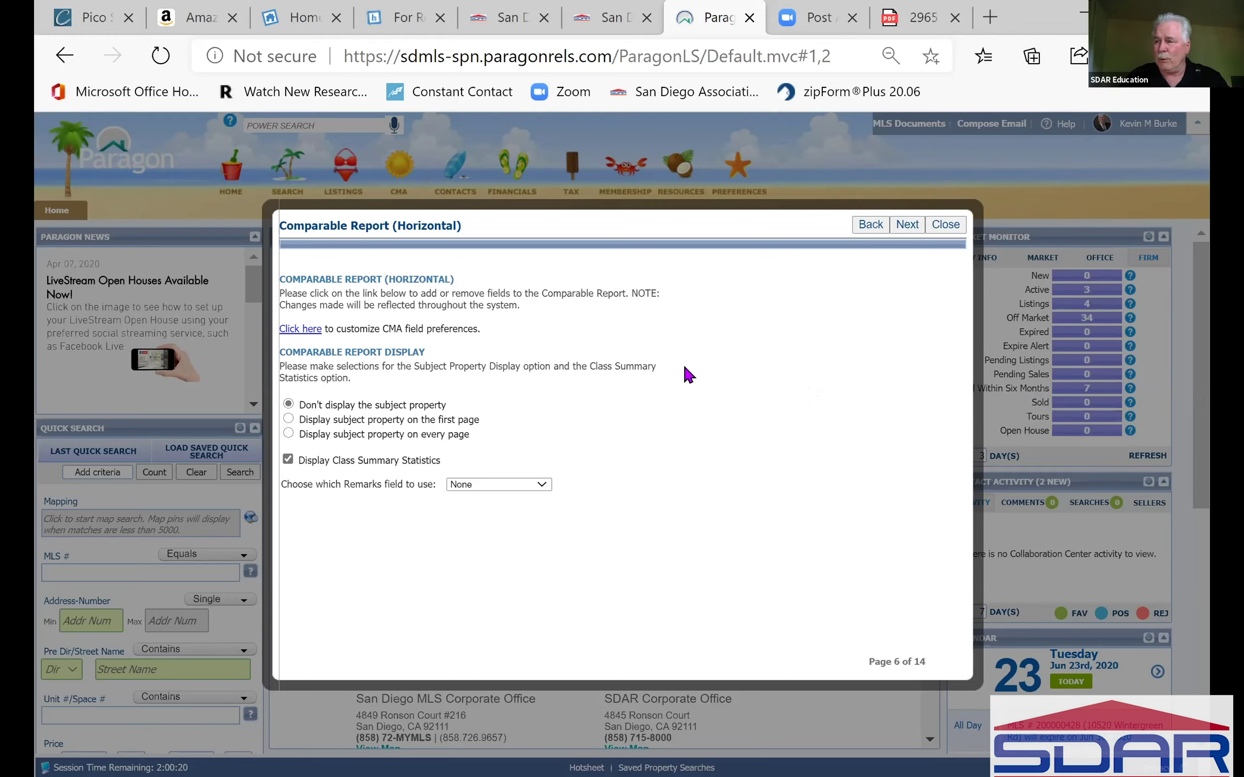
Review the CMA Horizontal Report field preferences for the Residential class and leave them without saving.
left_click(304, 330)
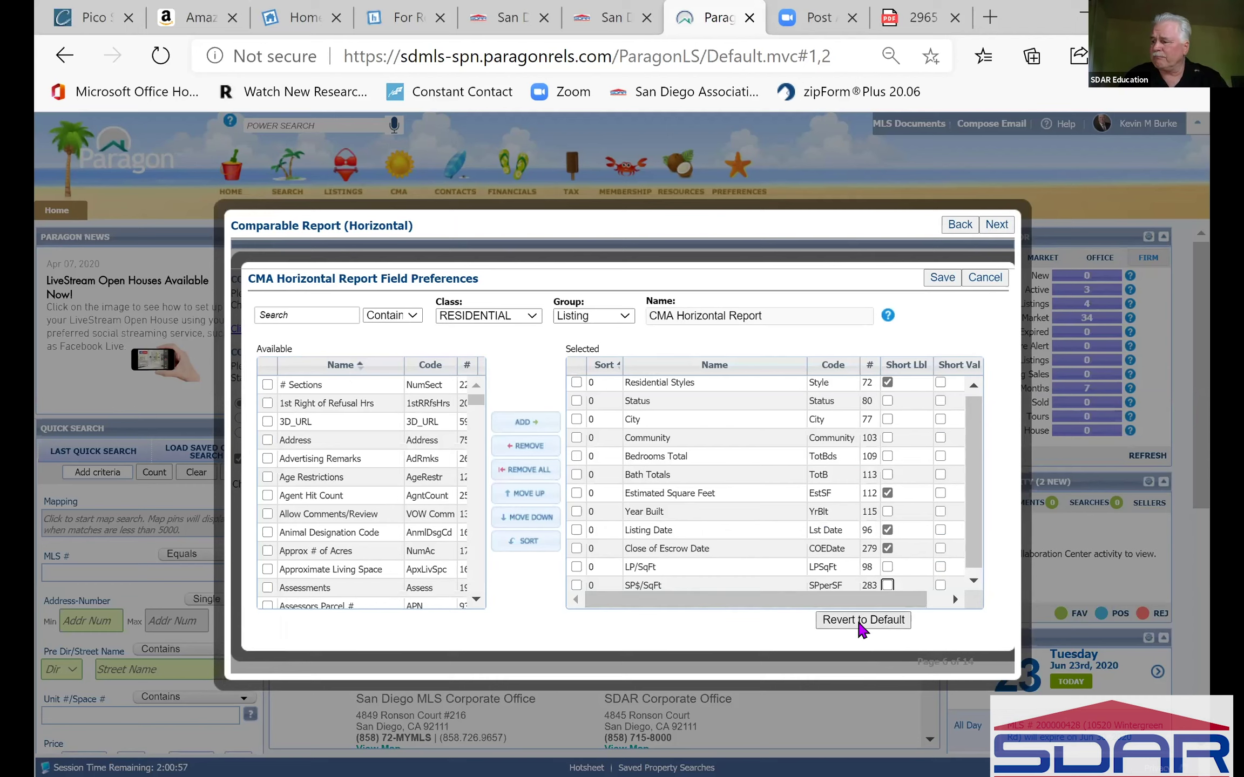
scroll(979, 448, "up", 1)
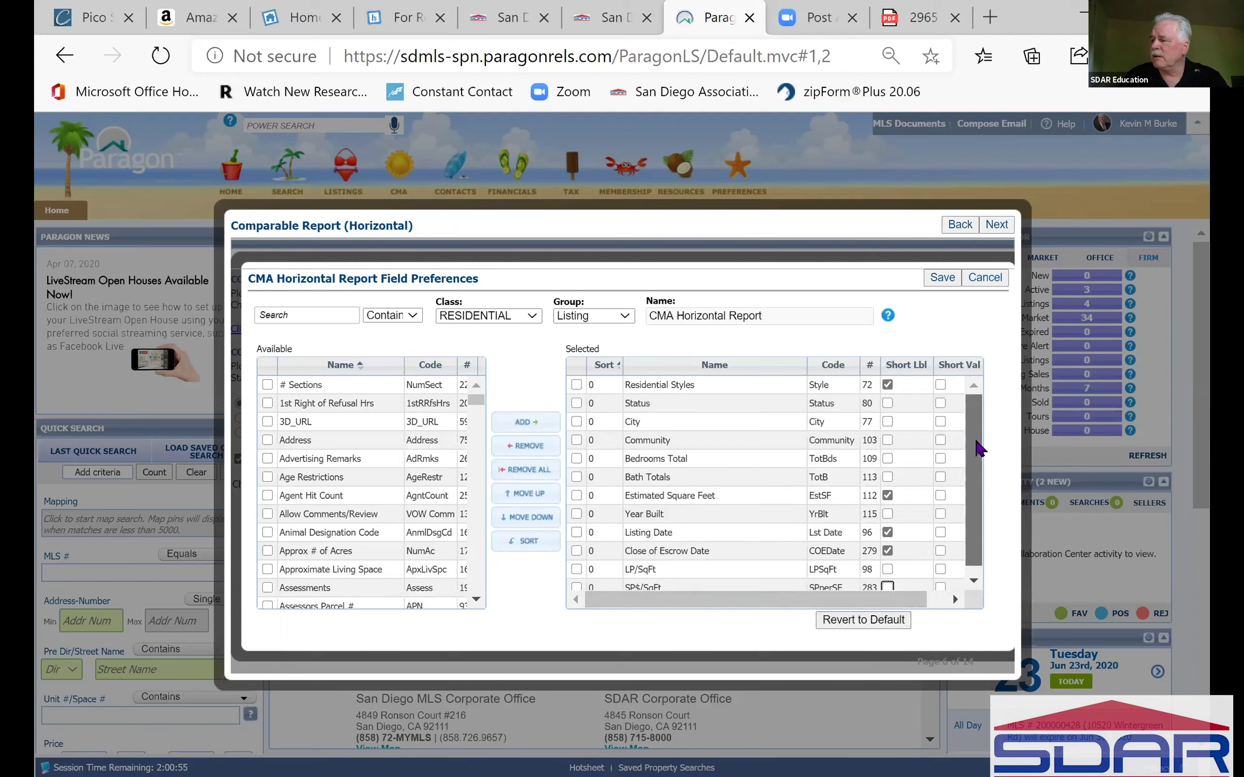
scroll(978, 456, "down", 1)
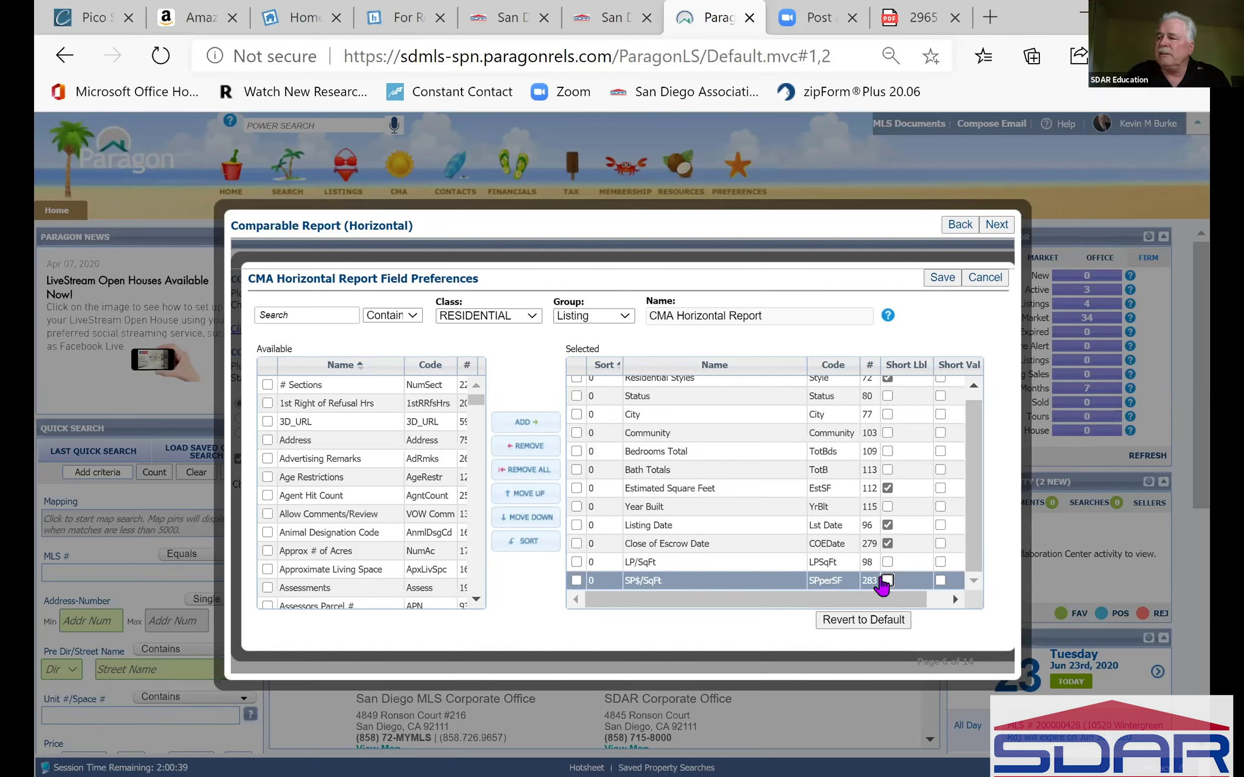
left_click(995, 275)
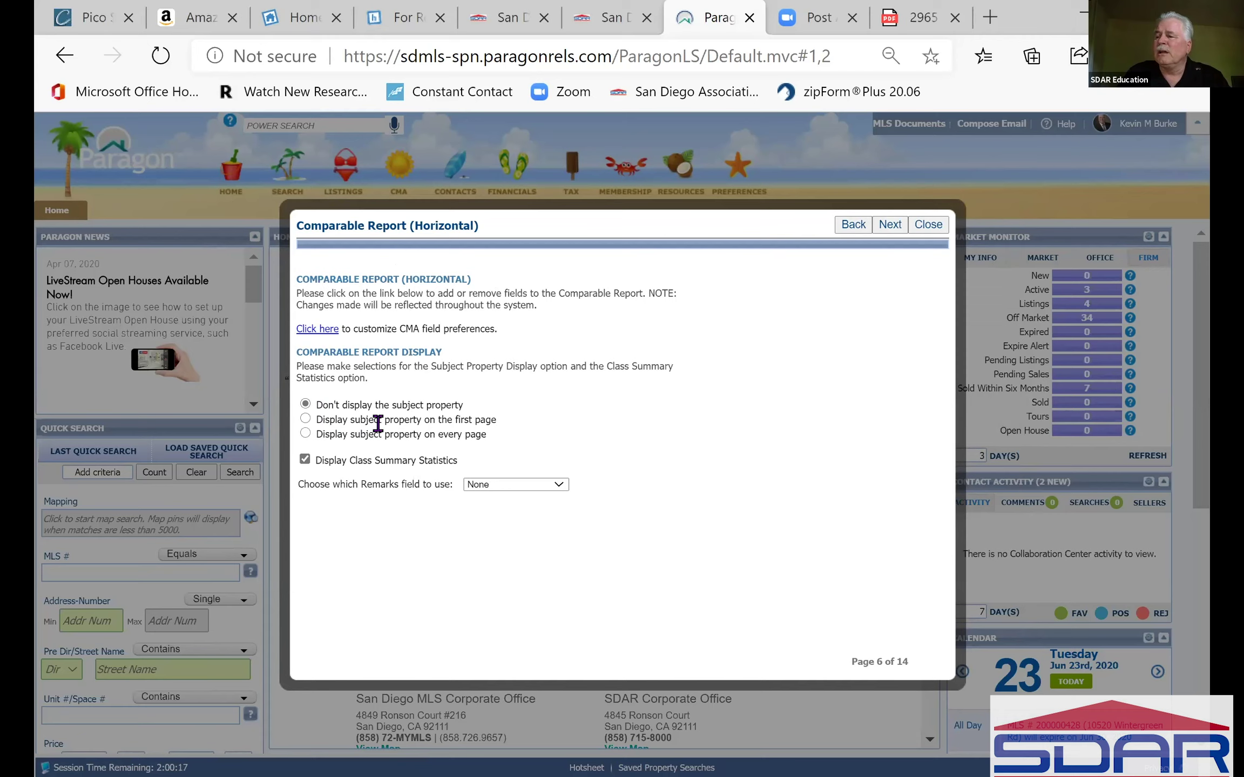
Set the horizontal comparable report to display the subject property on the first page, and check the available Remarks fields.
left_click(306, 419)
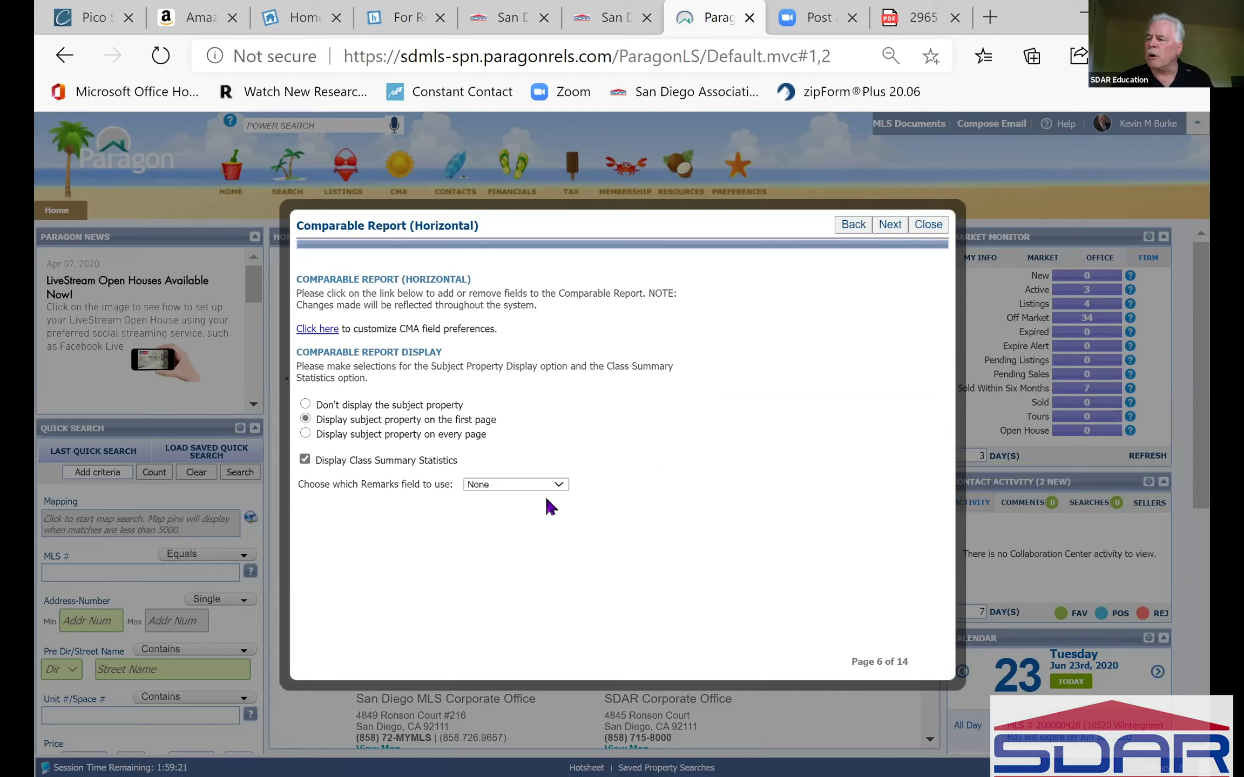
left_click(560, 485)
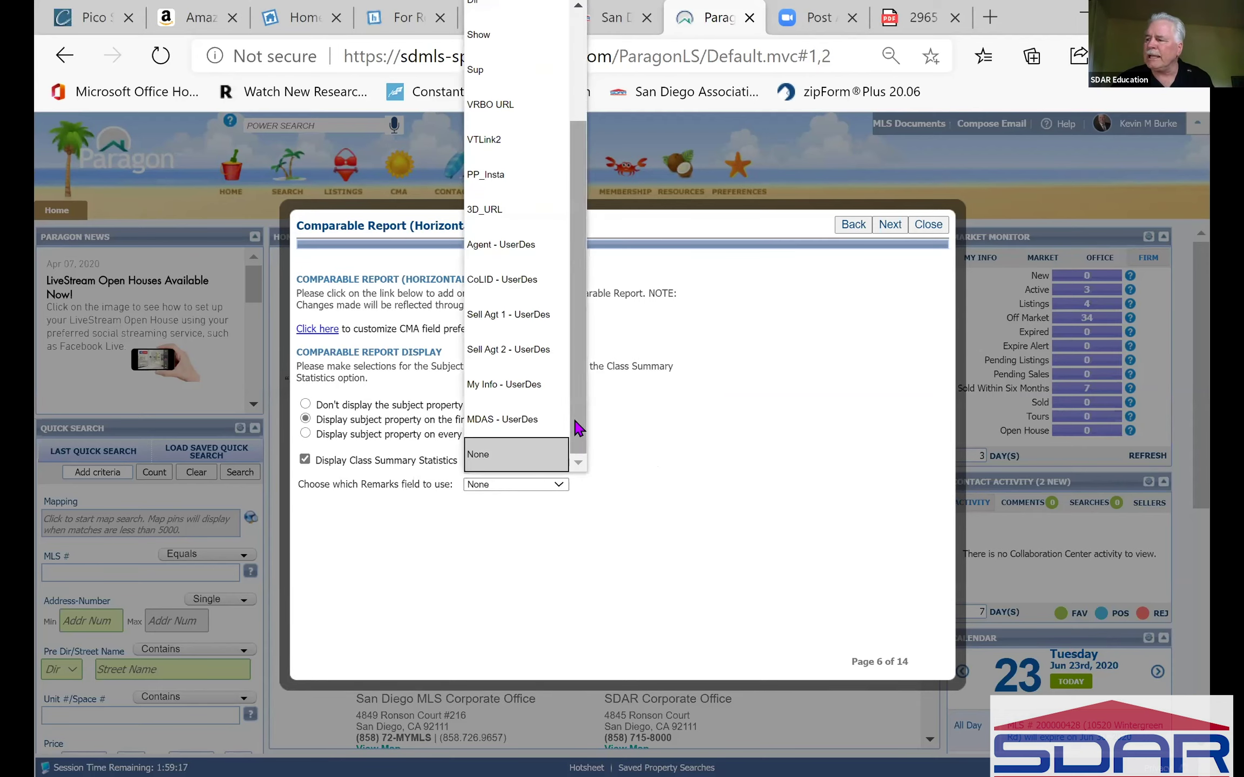
scroll(581, 376, "up", 1)
left_click_drag(582, 371, 581, 287)
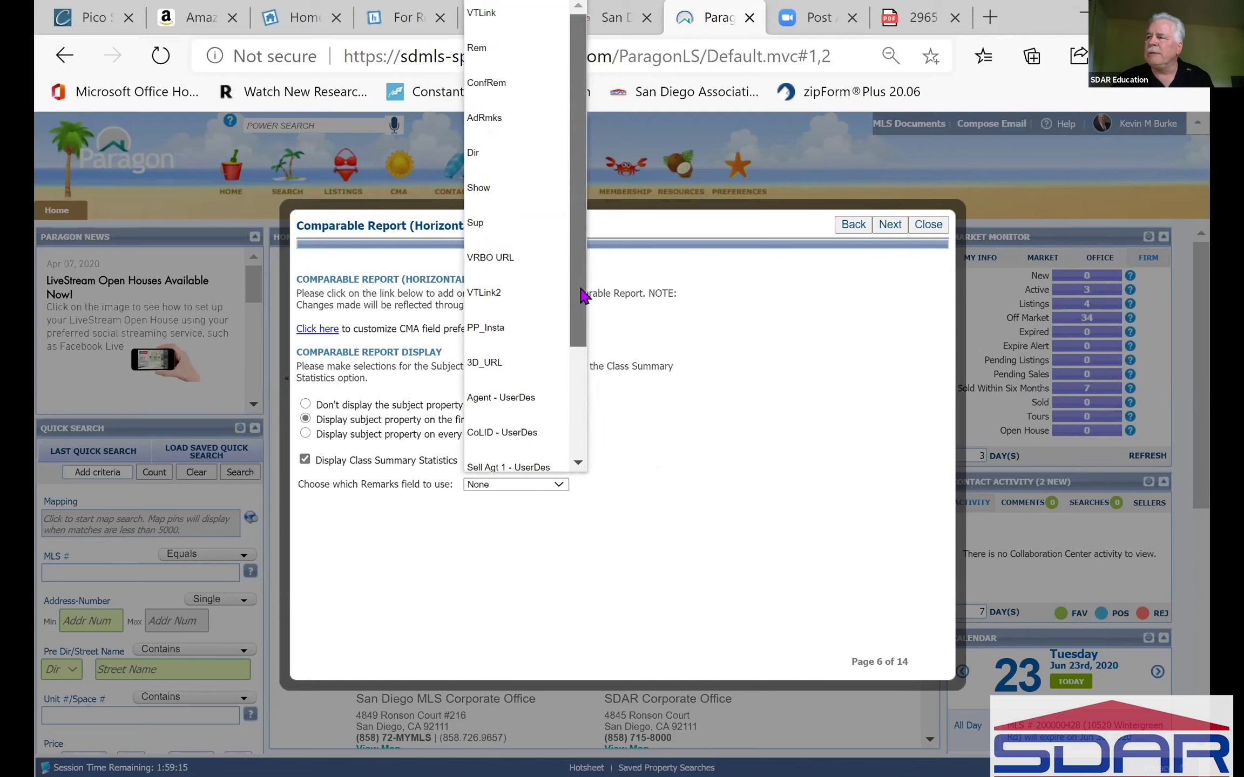
left_click(724, 559)
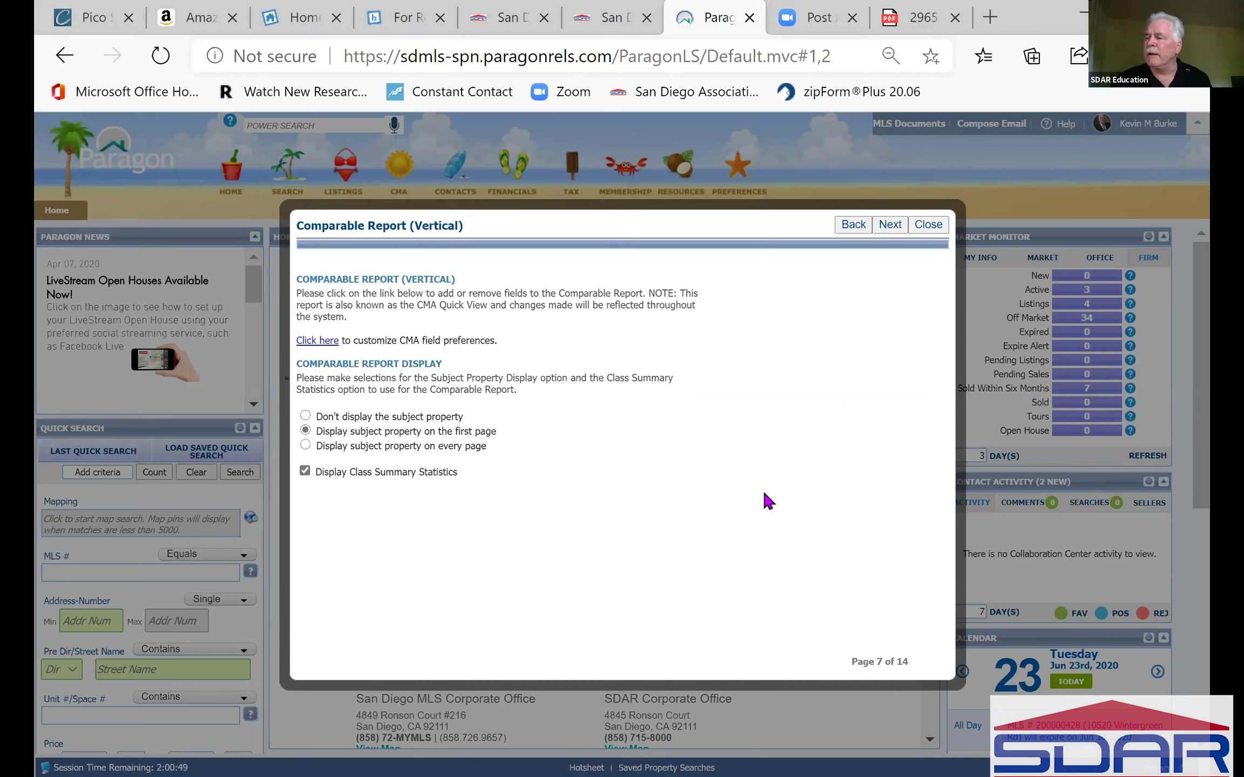
Open the vertical comparable report's field preferences and look through the selected and available fields.
left_click(317, 341)
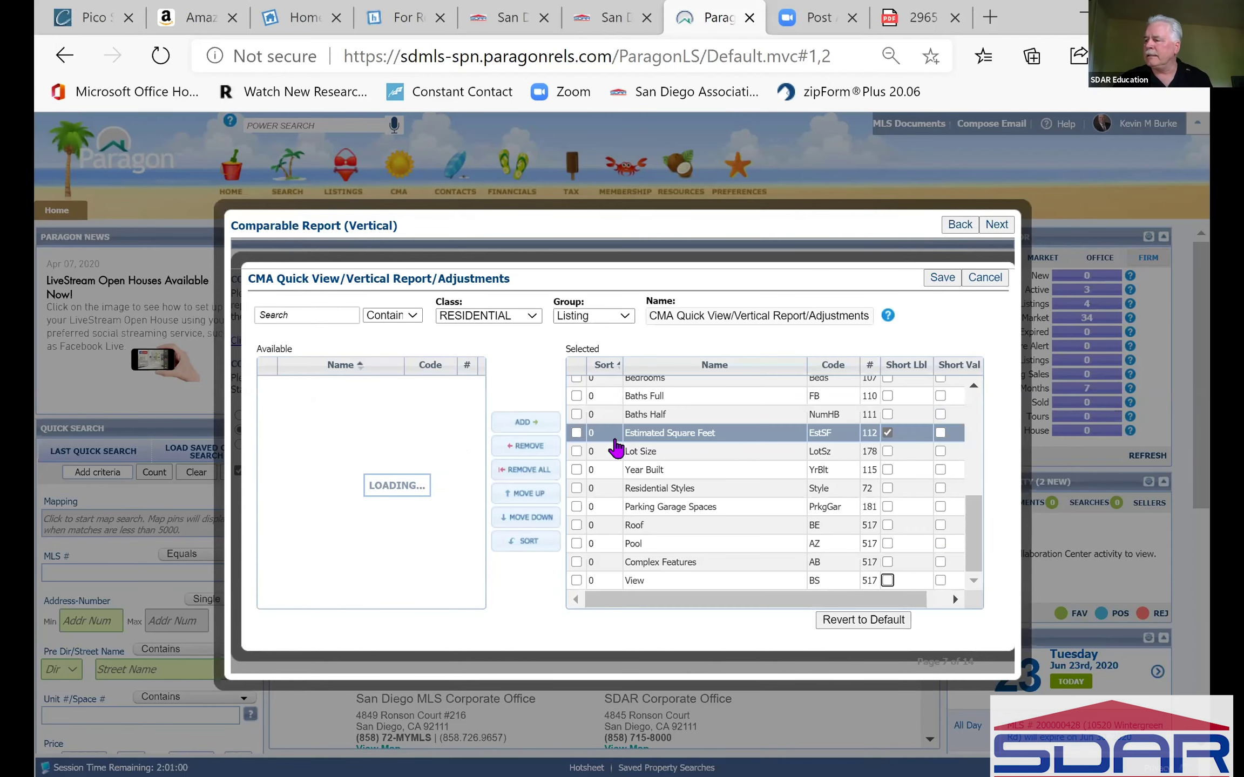
left_click_drag(978, 532, 980, 411)
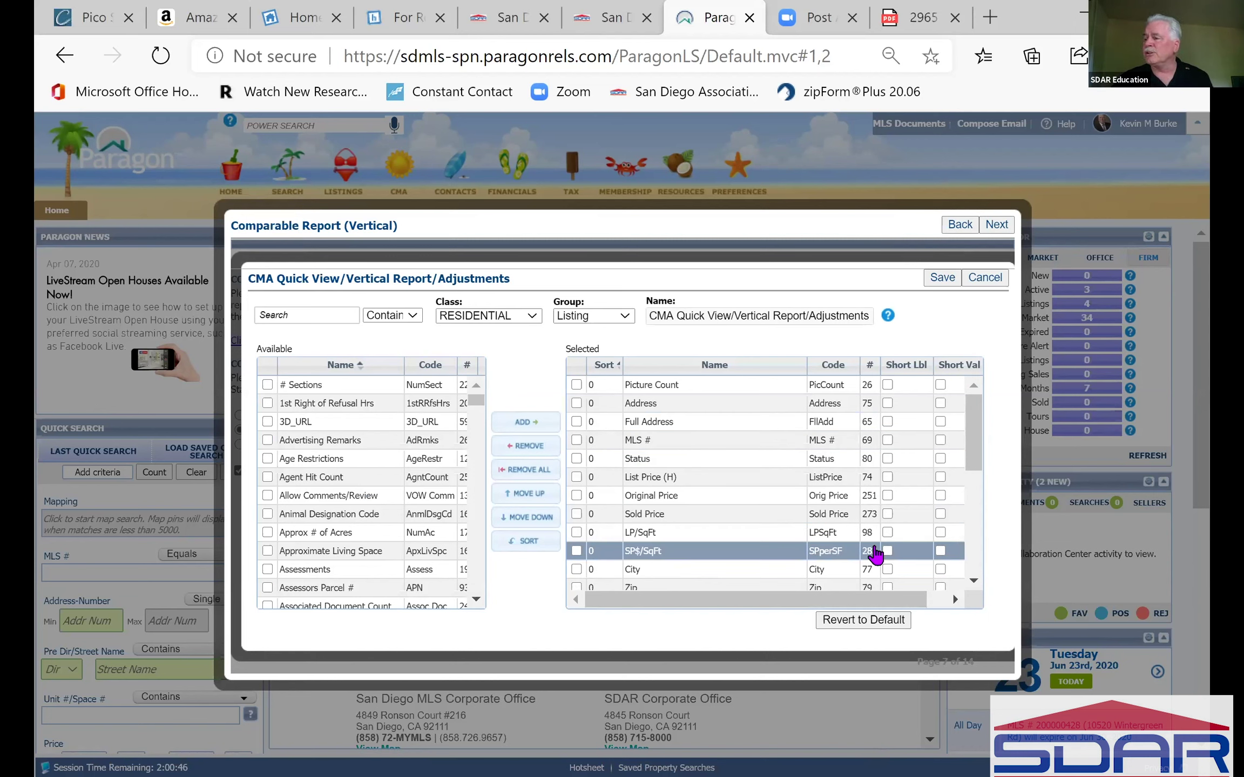
left_click(955, 495)
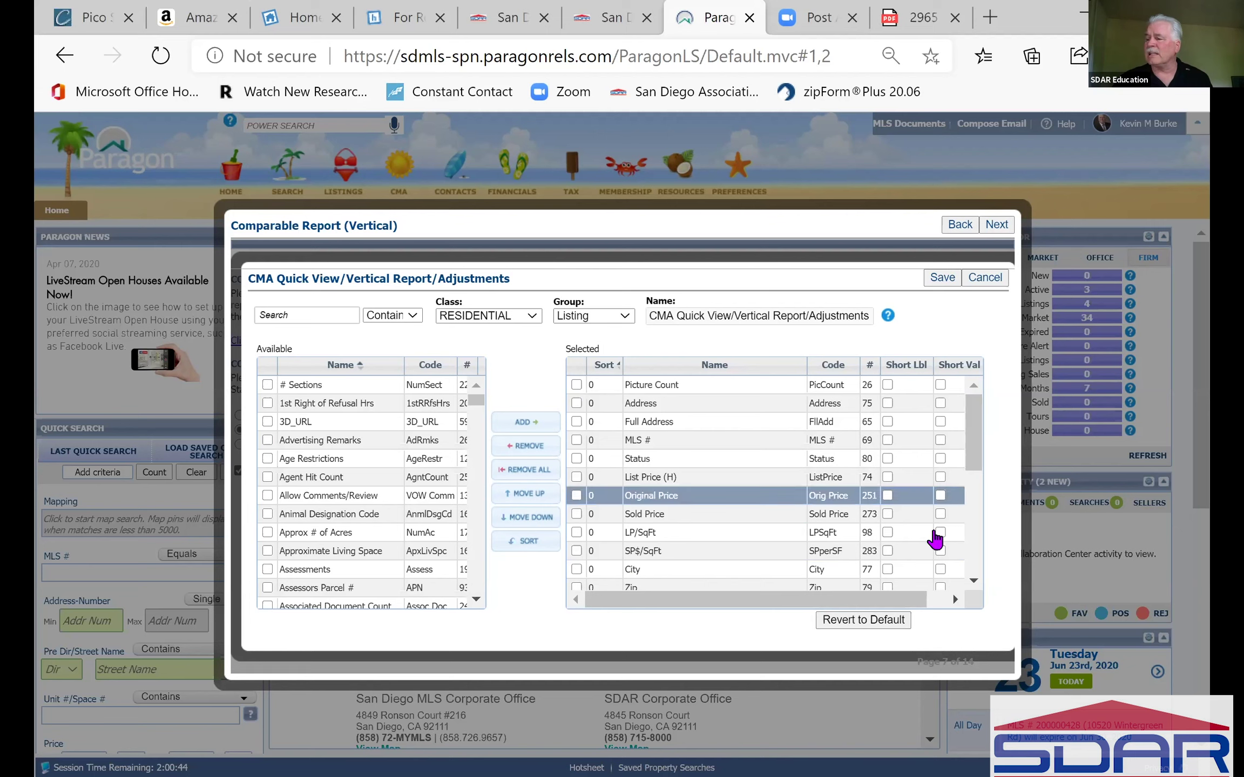
left_click(506, 490)
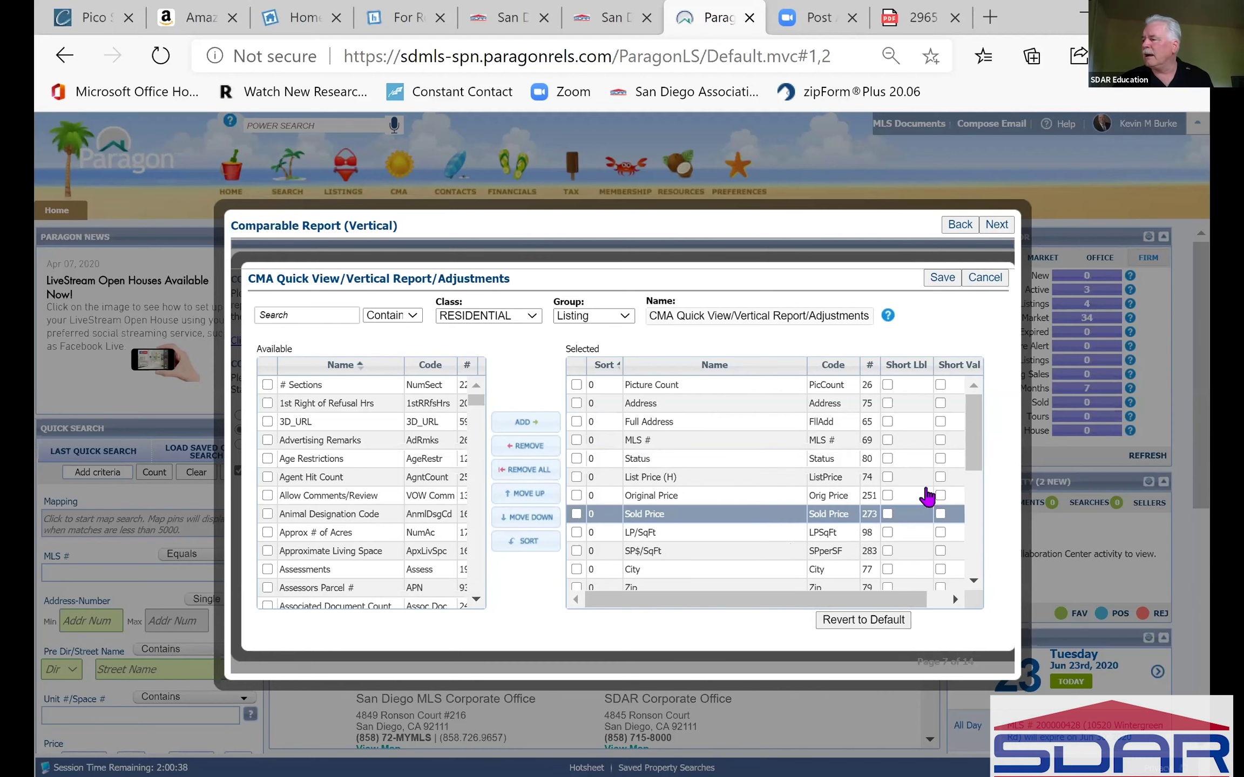
left_click_drag(977, 424, 888, 396)
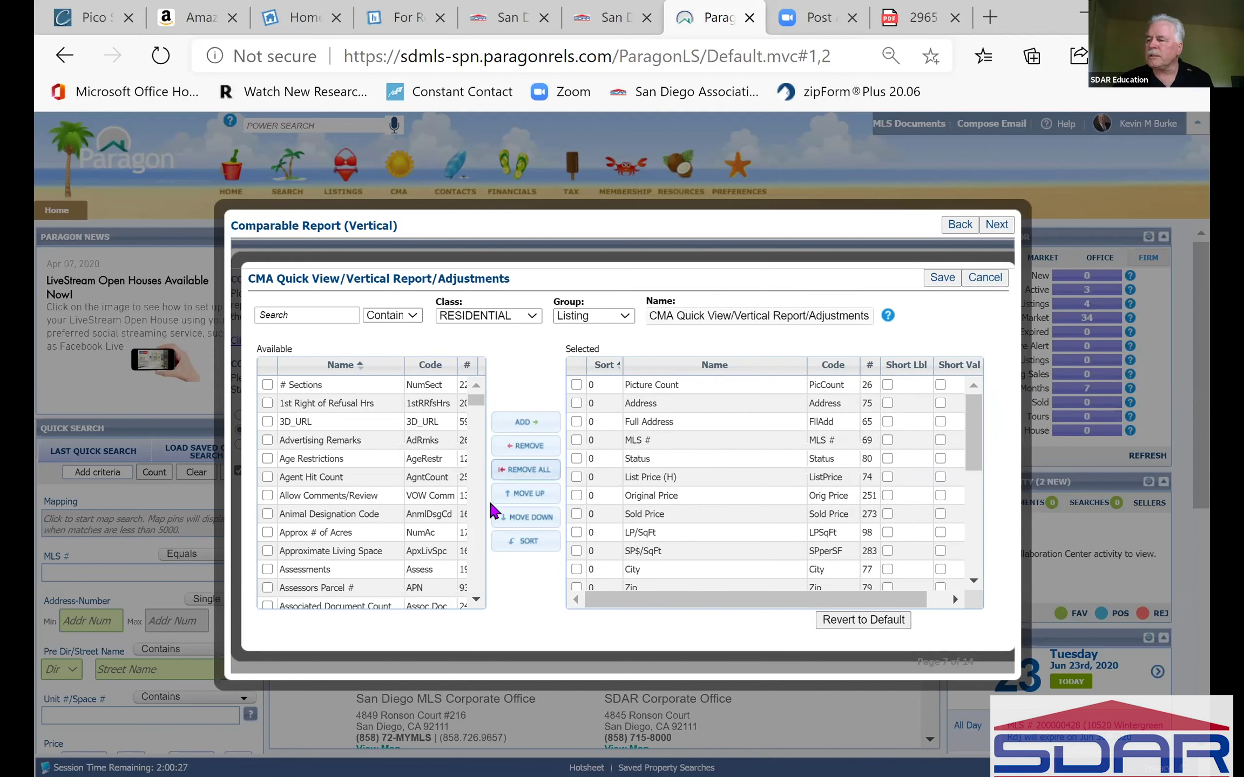
scroll(482, 542, "down", 8)
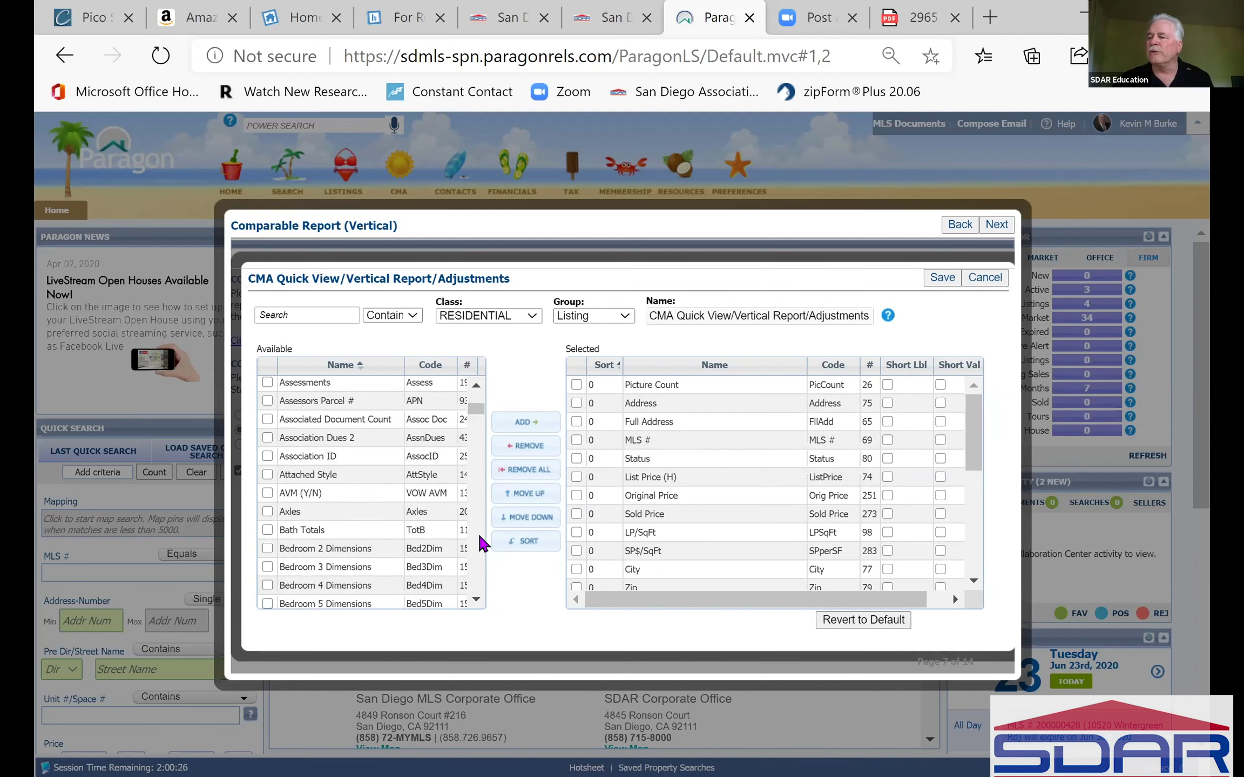
scroll(477, 545, "down", 4)
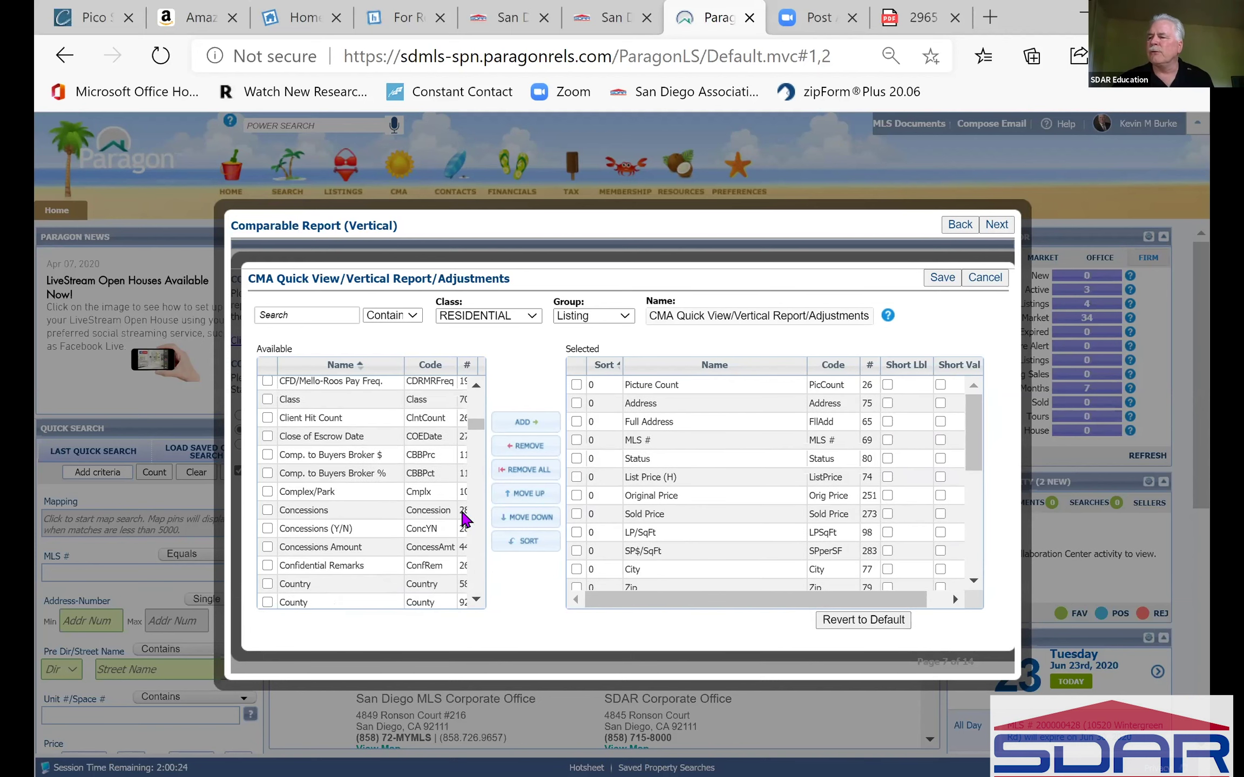
Search the available fields for "mell" and add CFD/Mello-Roos Fee to the vertical report's selected fields.
left_click(301, 317)
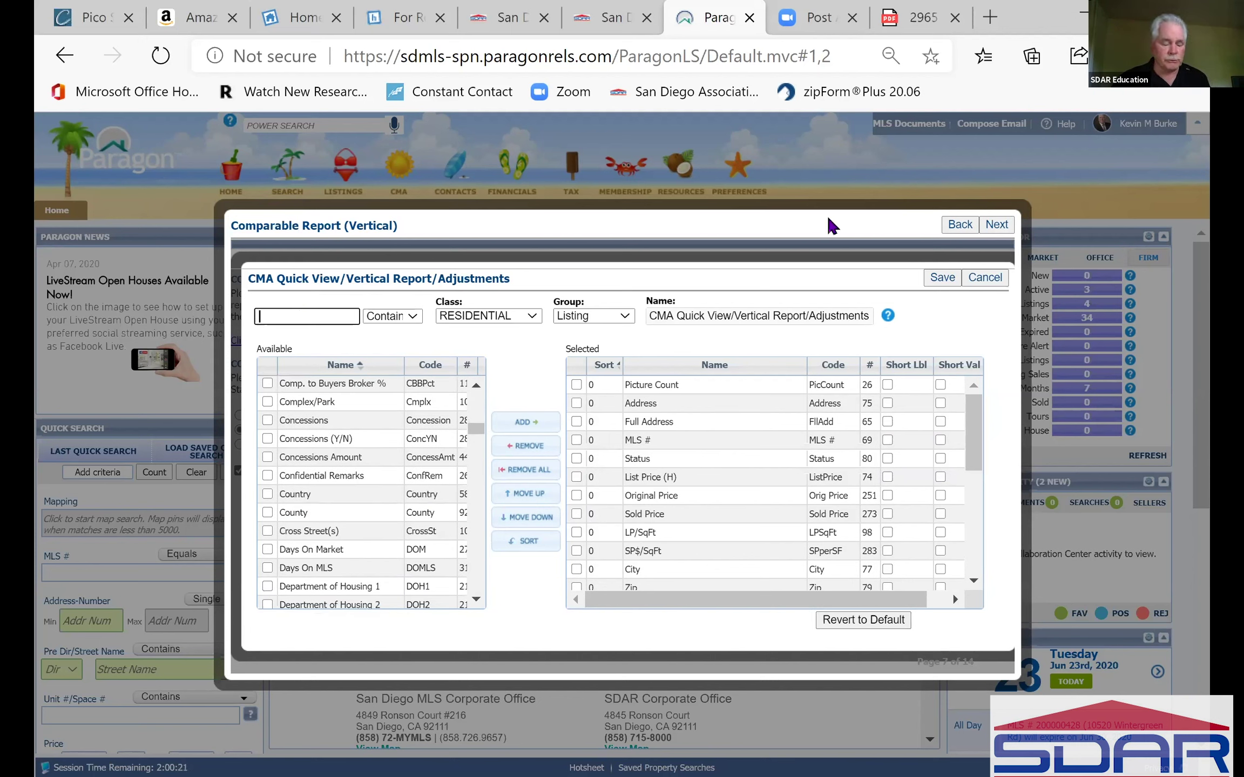
type("mell")
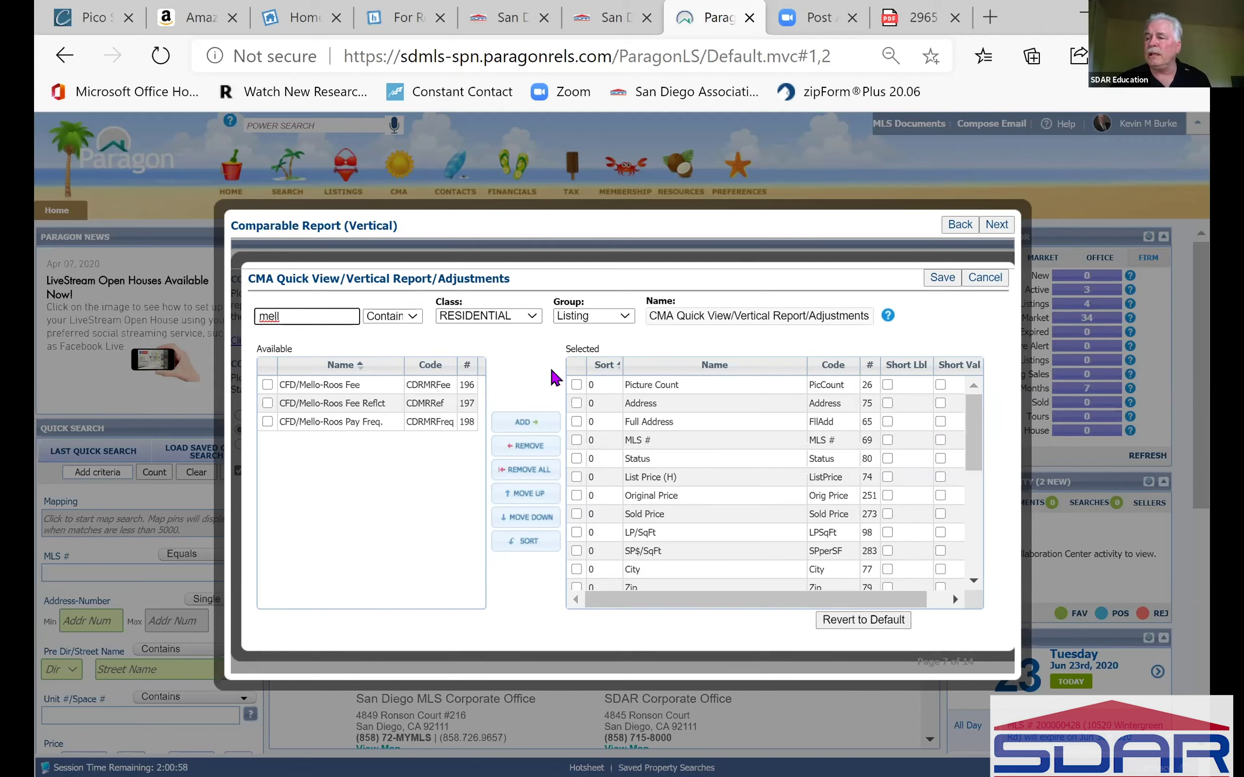
left_click(267, 384)
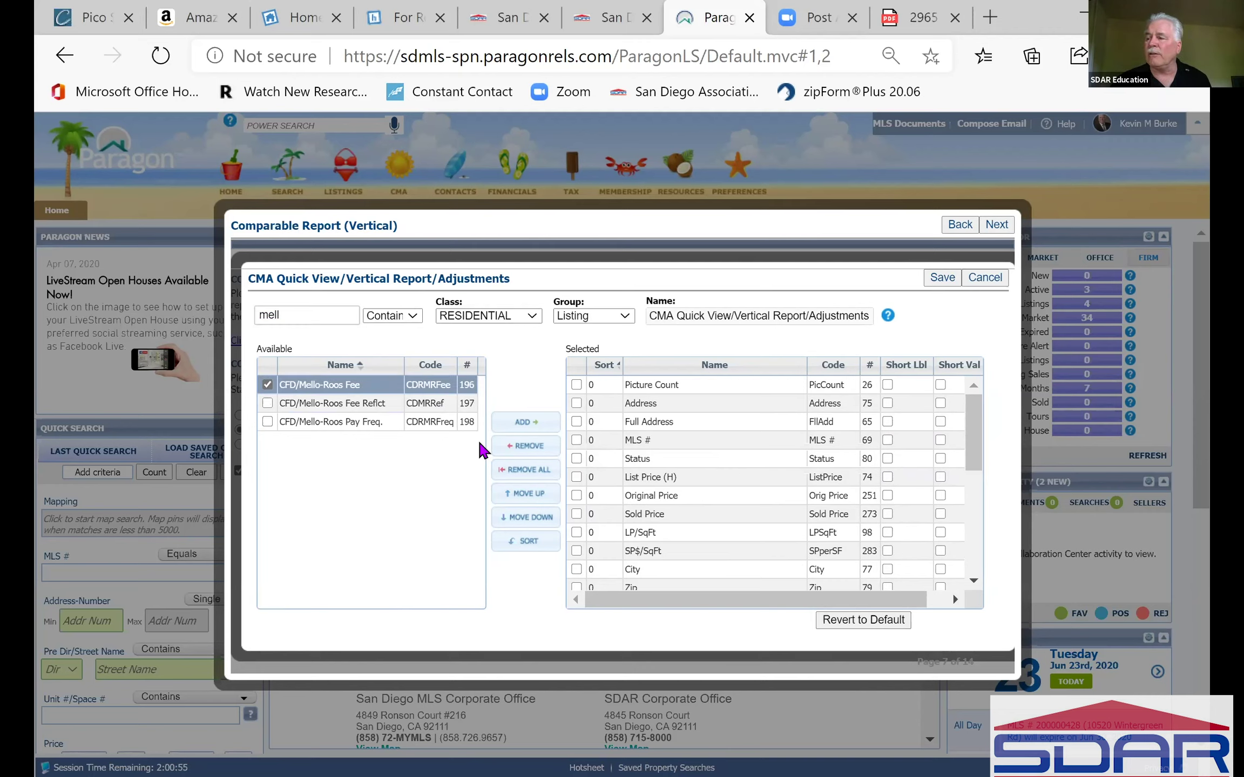
left_click(525, 423)
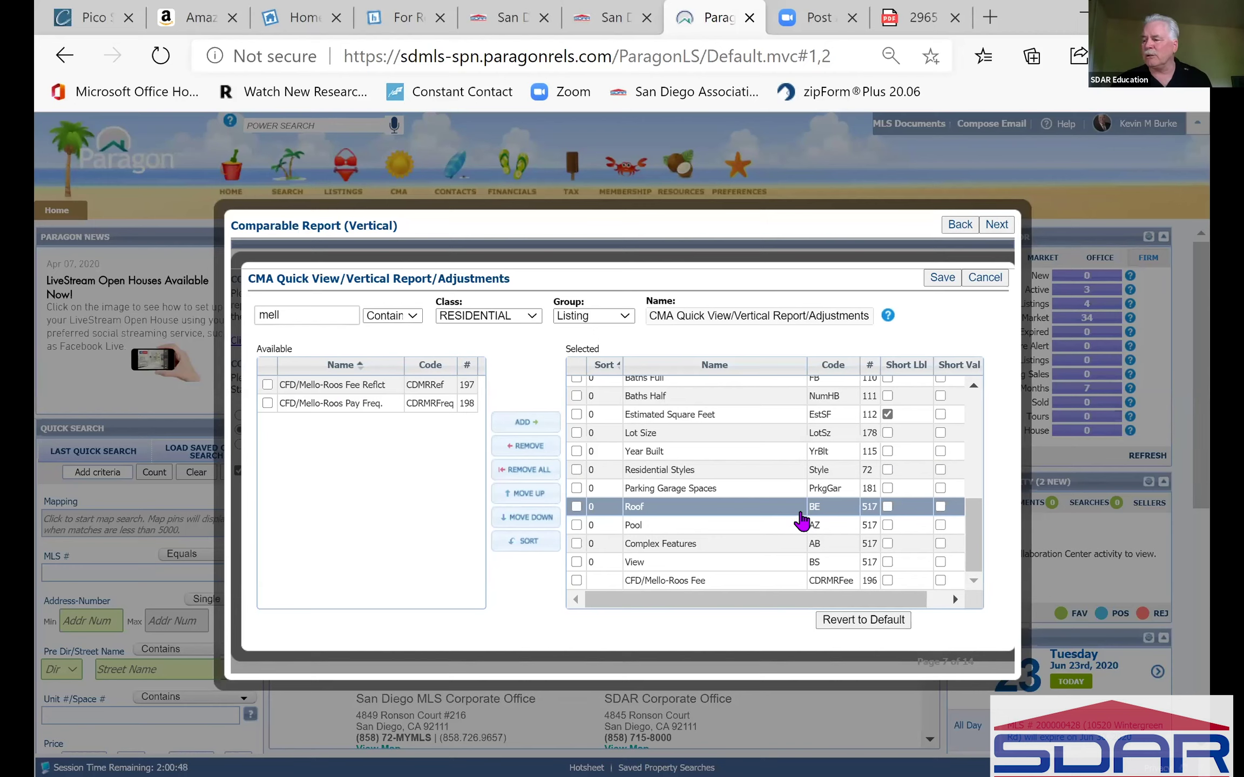
key("Down")
key("Down")
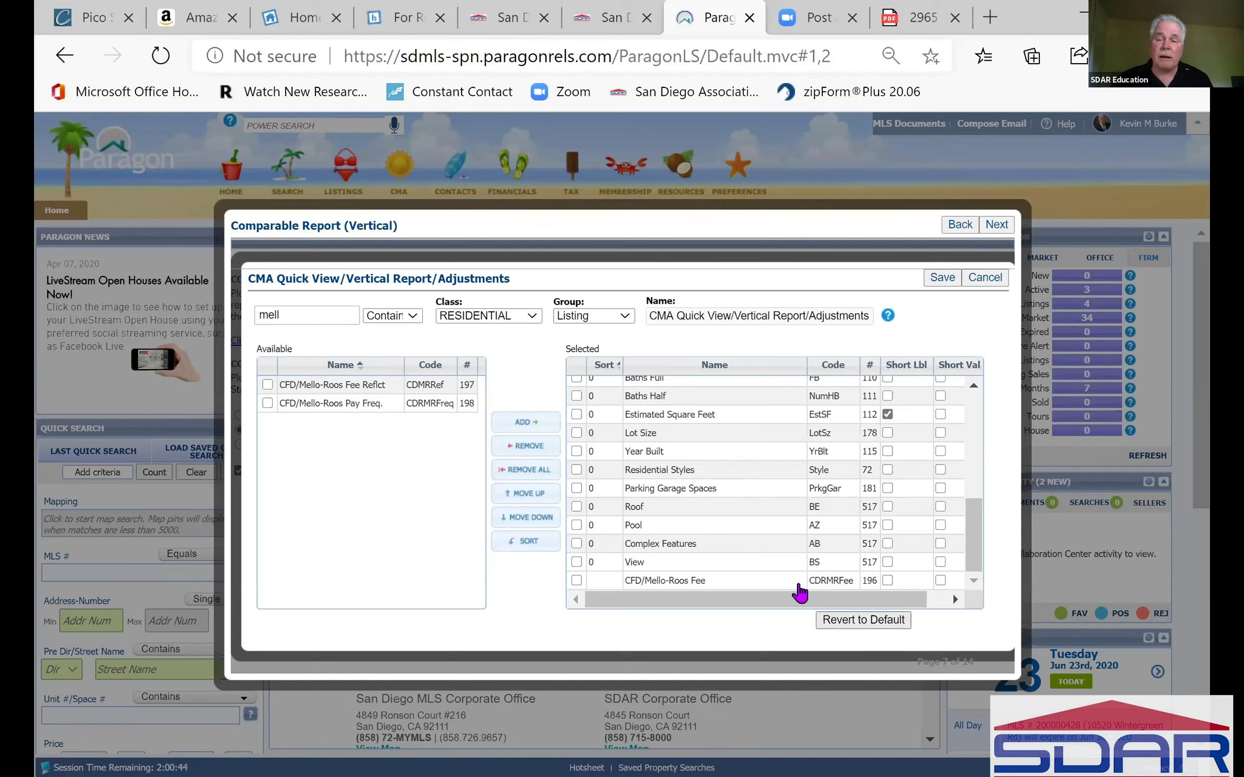
Shorten the field search to "mel" and revert the vertical report's fields to their defaults.
left_click(301, 315)
key("BackSpace")
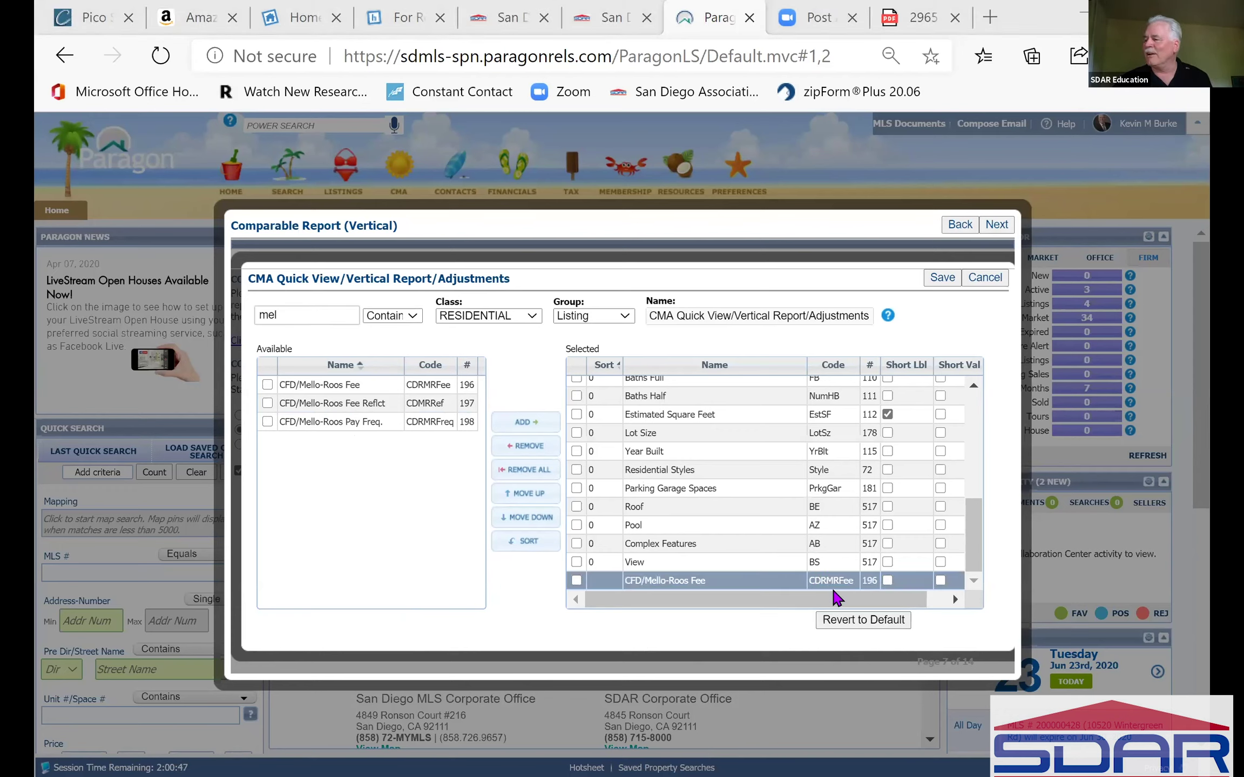
left_click(859, 627)
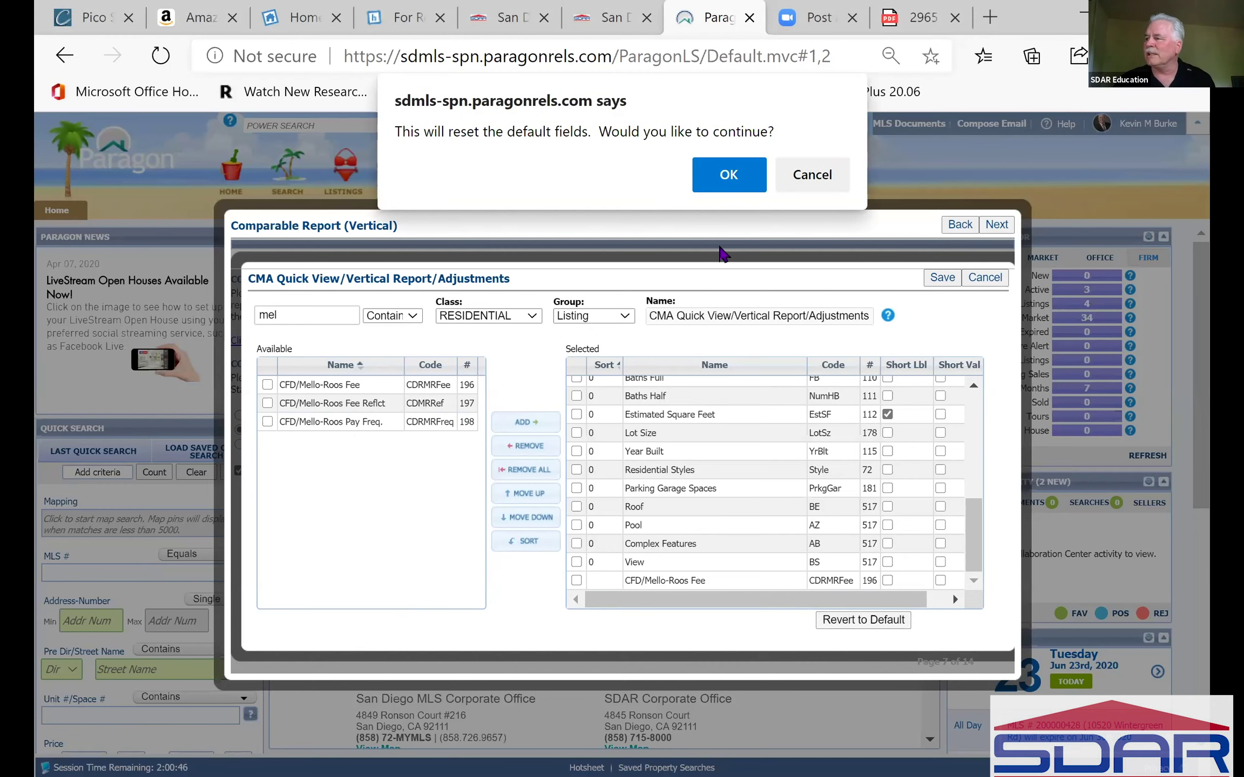
left_click(730, 178)
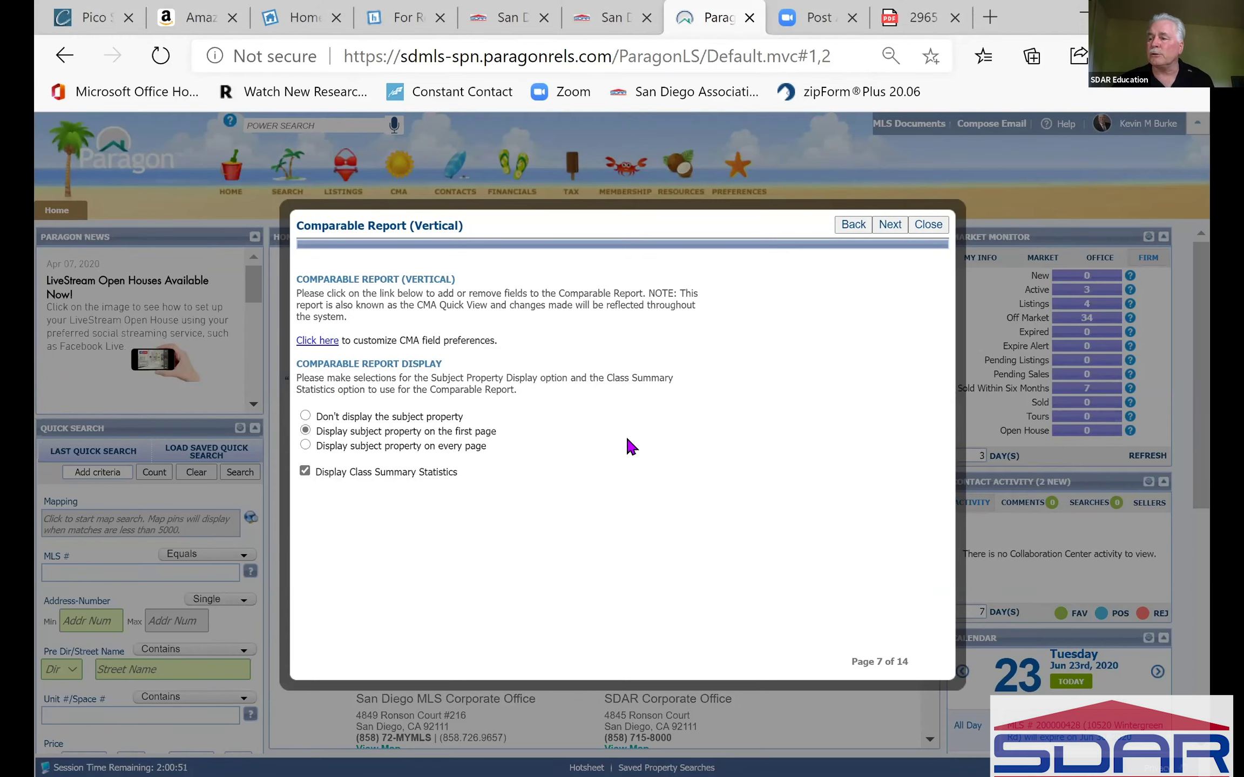
Go through the selected fields in the Packet CMA Summary field preferences and revert them to their defaults.
left_click(889, 224)
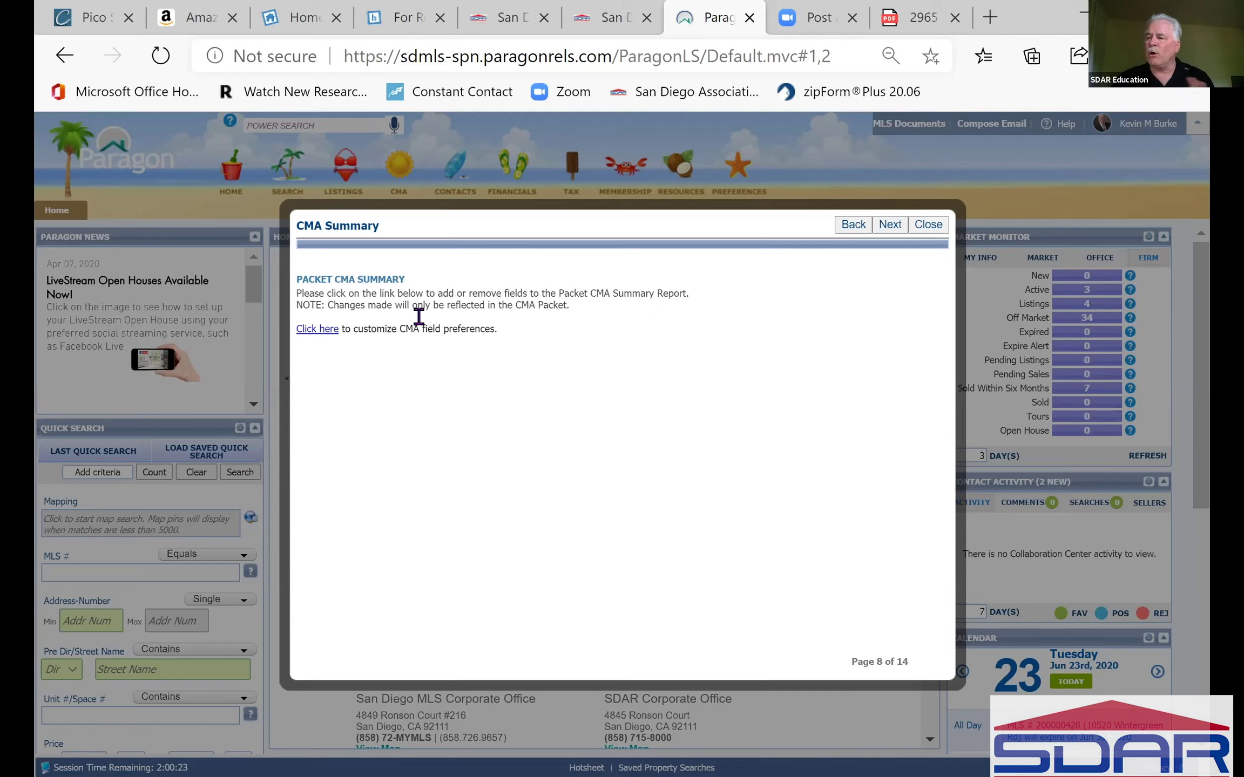
left_click(318, 331)
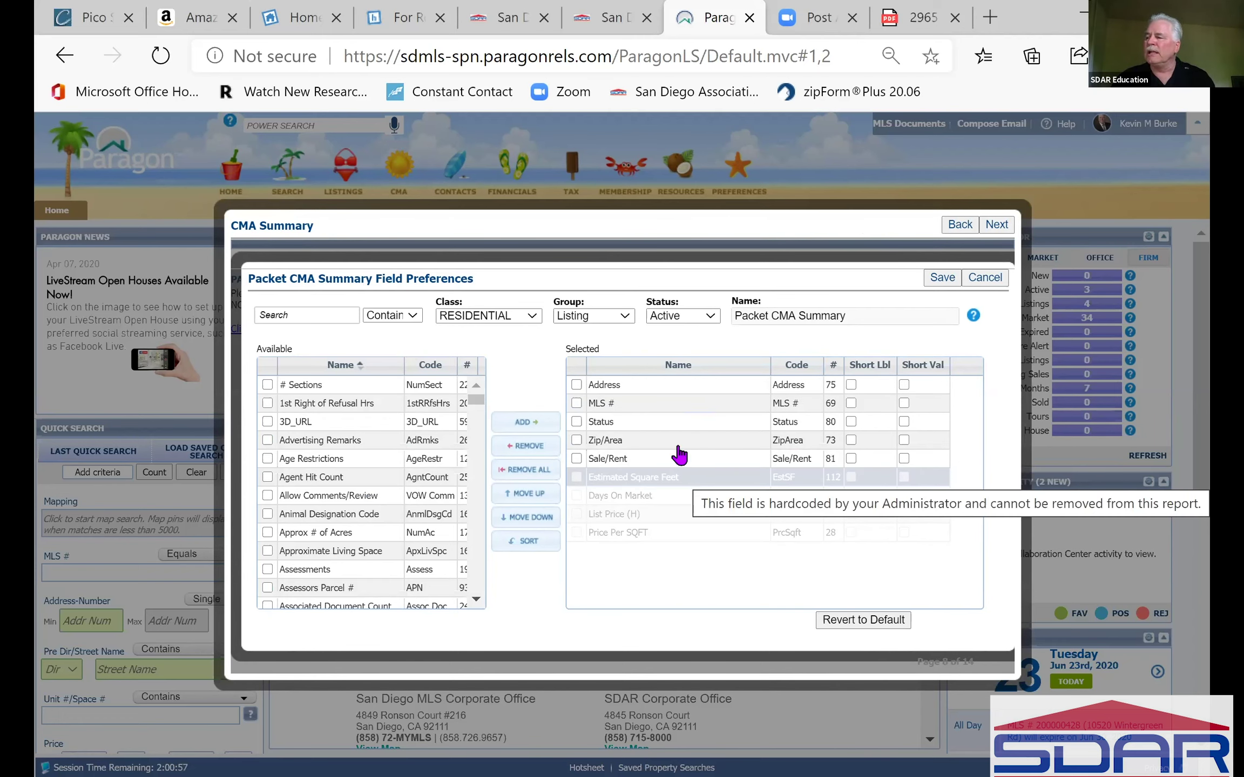
left_click(696, 404)
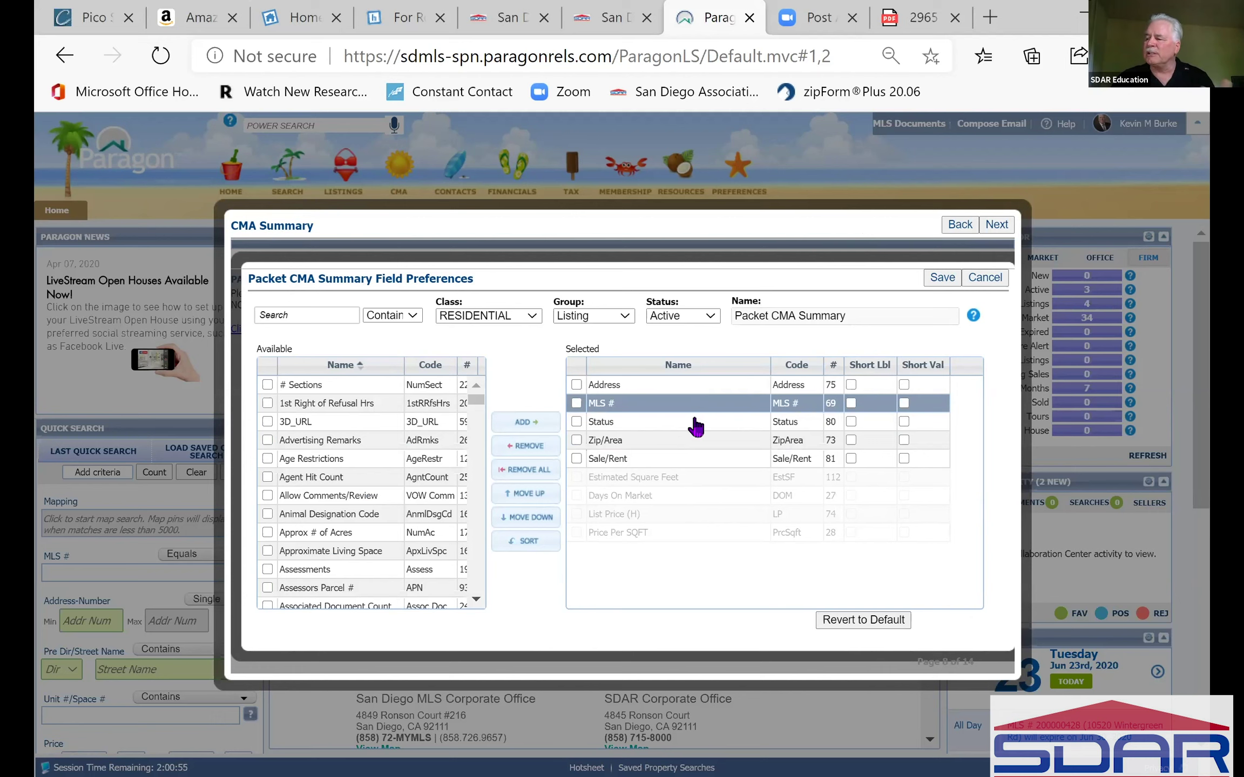
left_click(695, 425)
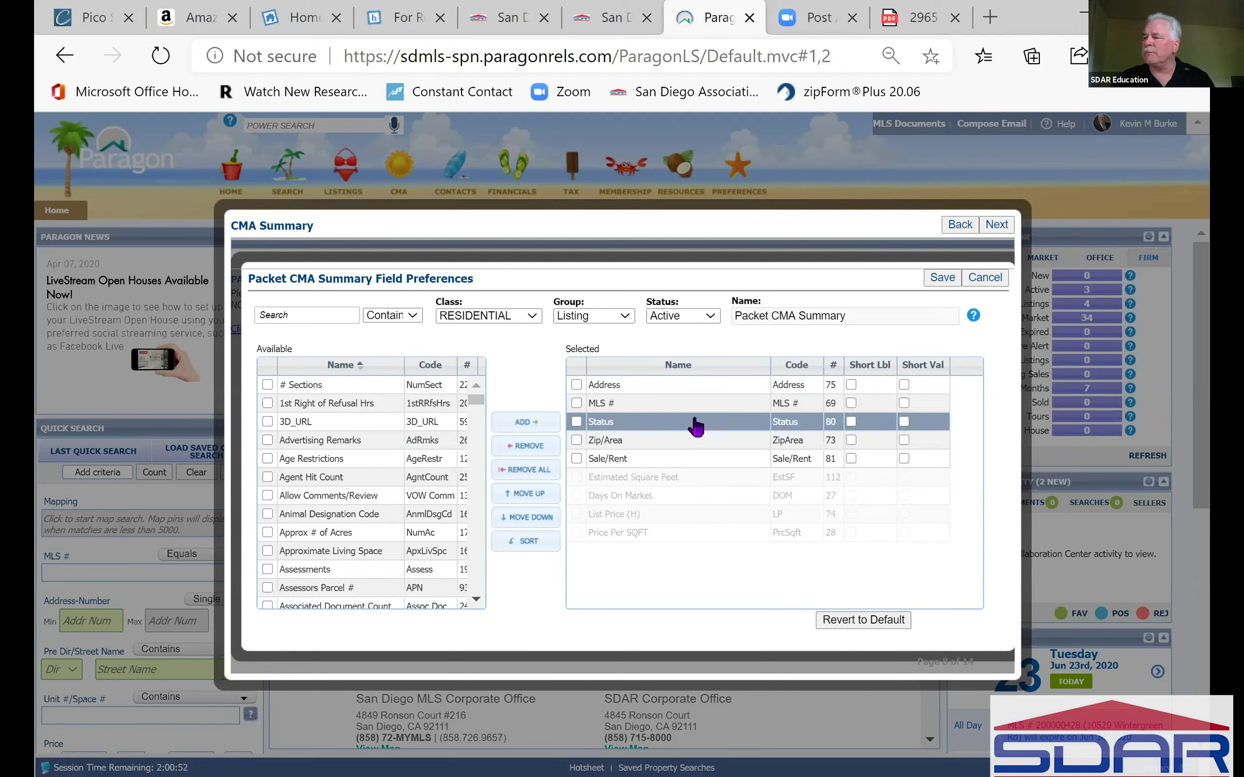
left_click(695, 441)
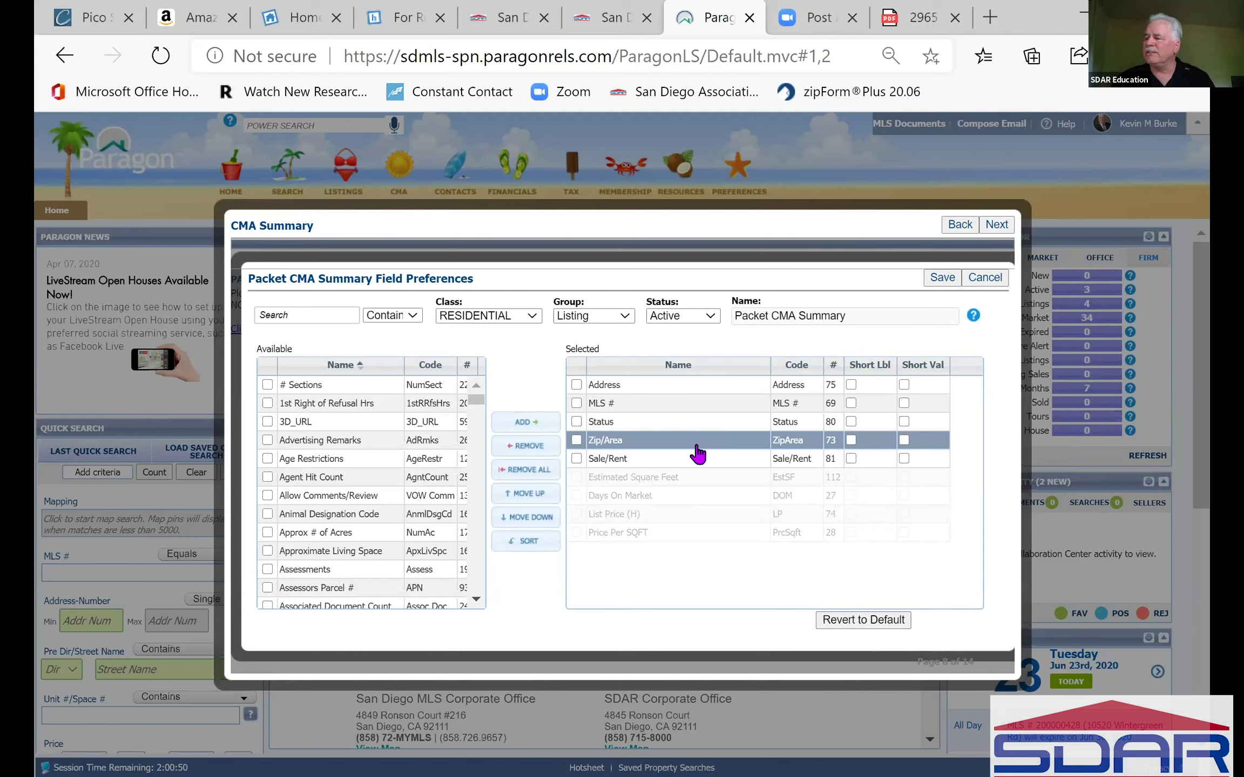
left_click(698, 460)
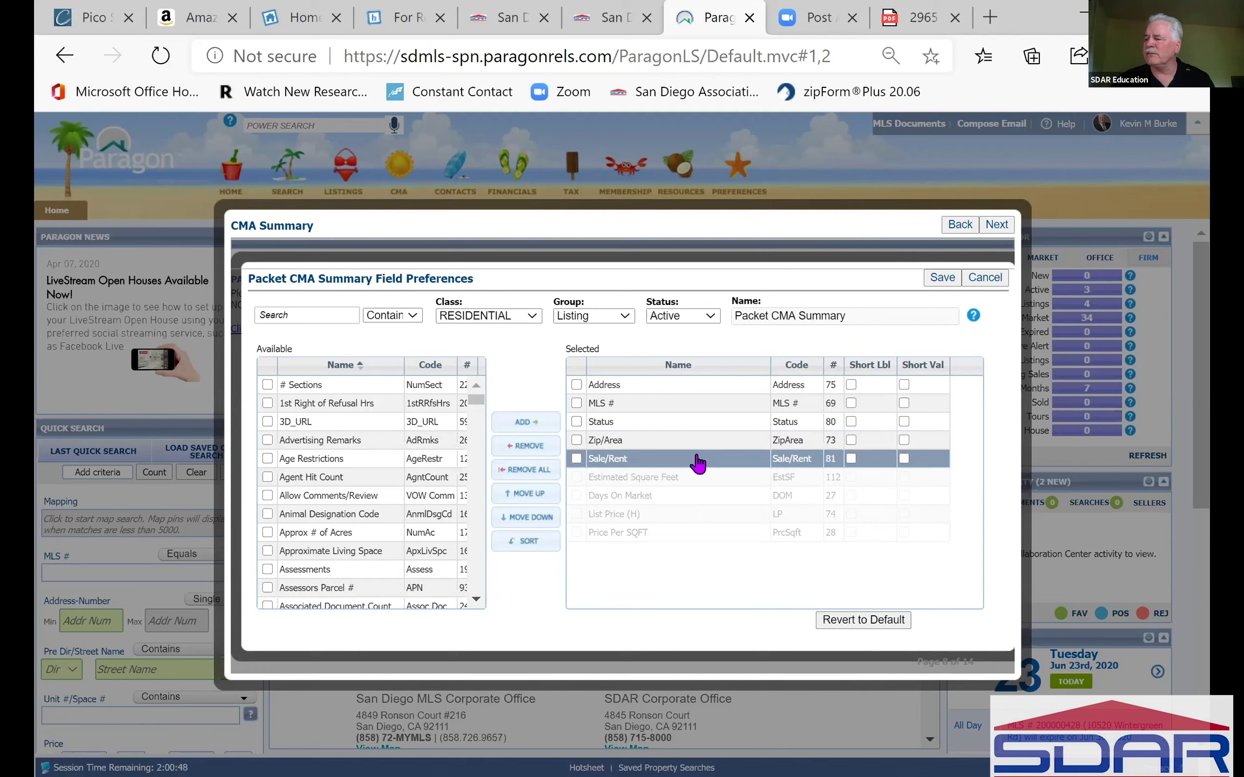
left_click(859, 620)
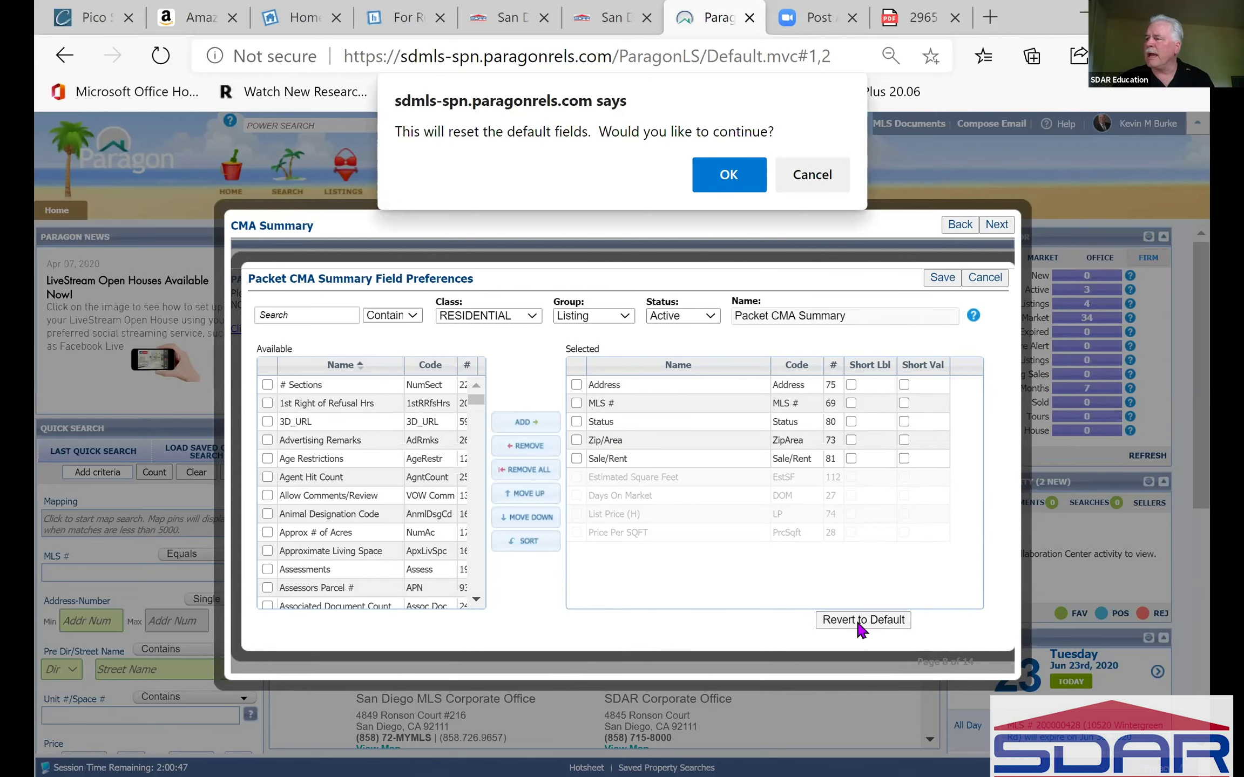
left_click(728, 176)
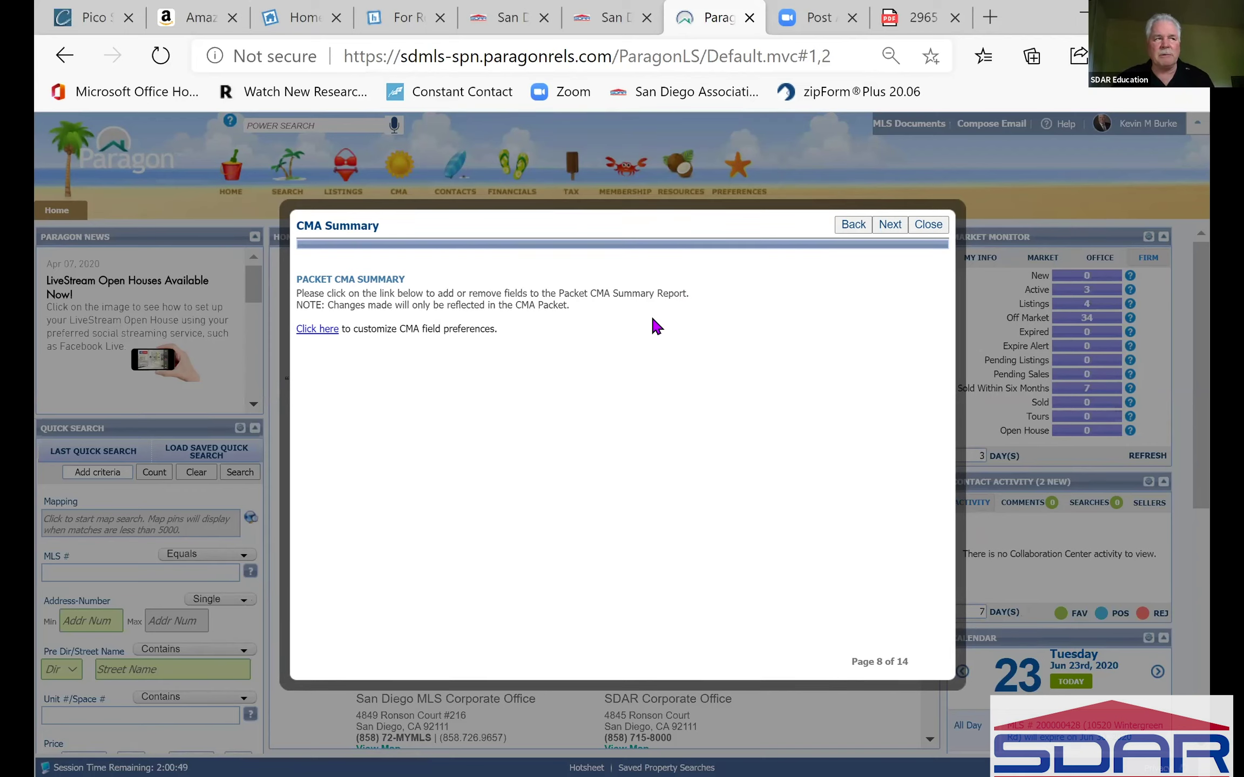
Advance to the CMA Comparable Property Statistics page and review its axis label, gridline, color and transparency settings.
left_click(882, 223)
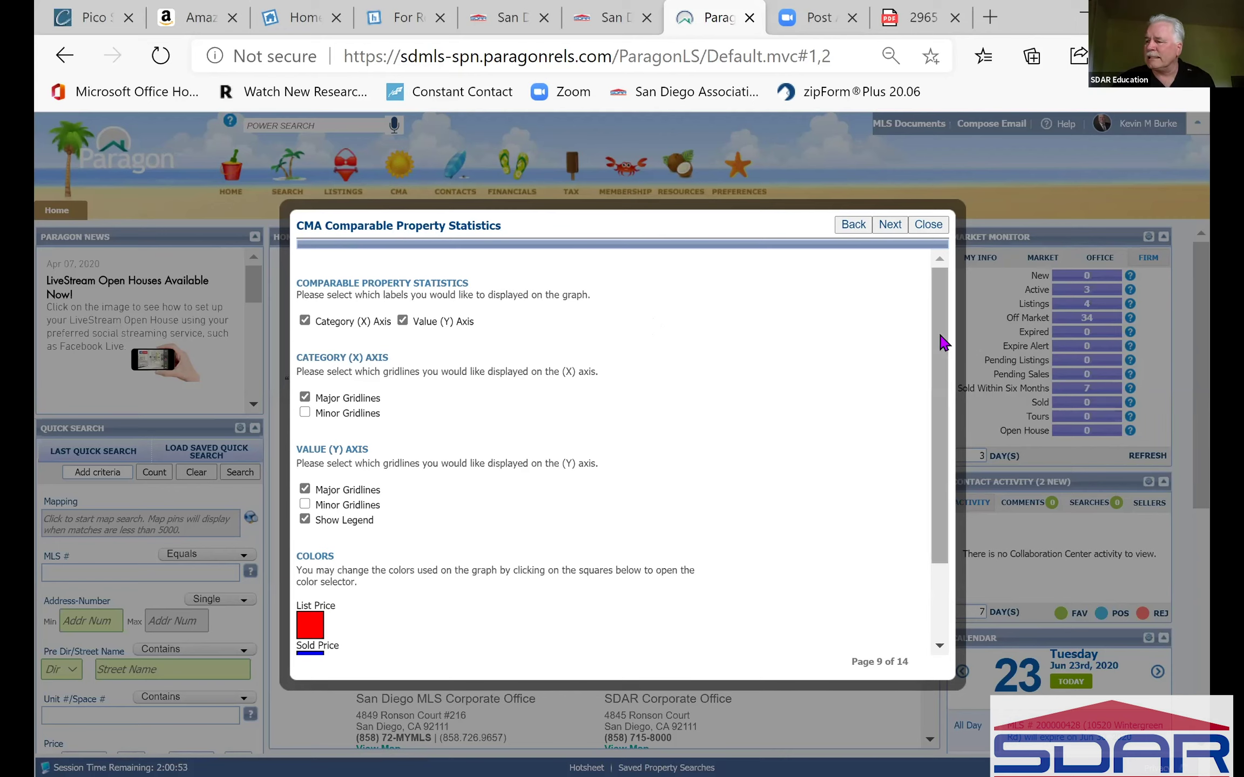
left_click_drag(942, 341, 947, 466)
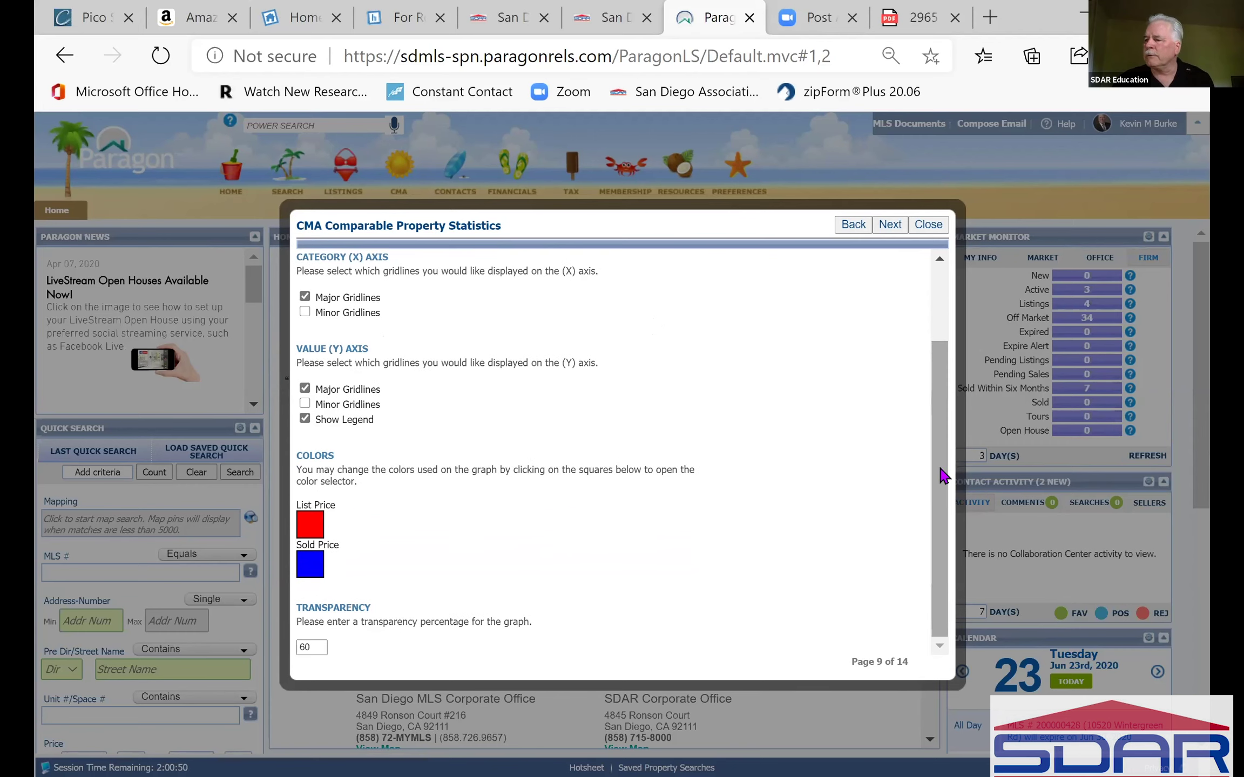
scroll(948, 420, "up", 2)
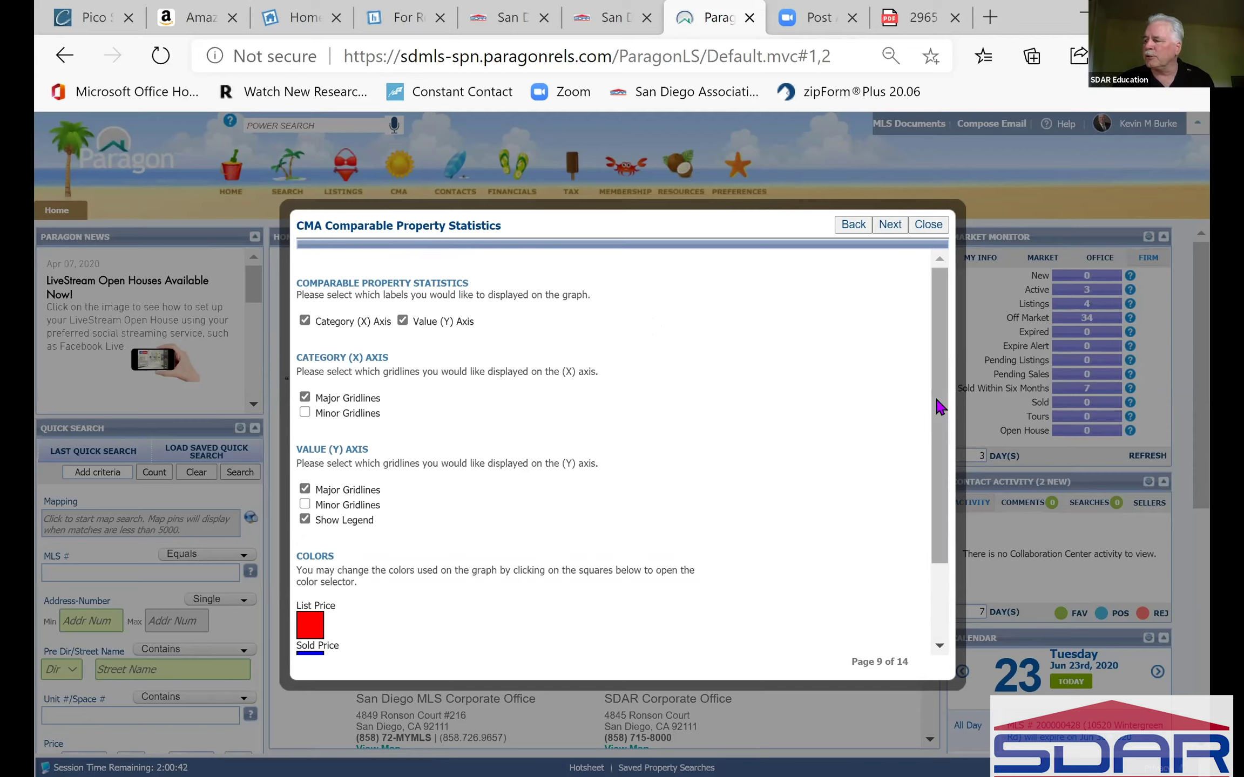
scroll(938, 408, "down", 2)
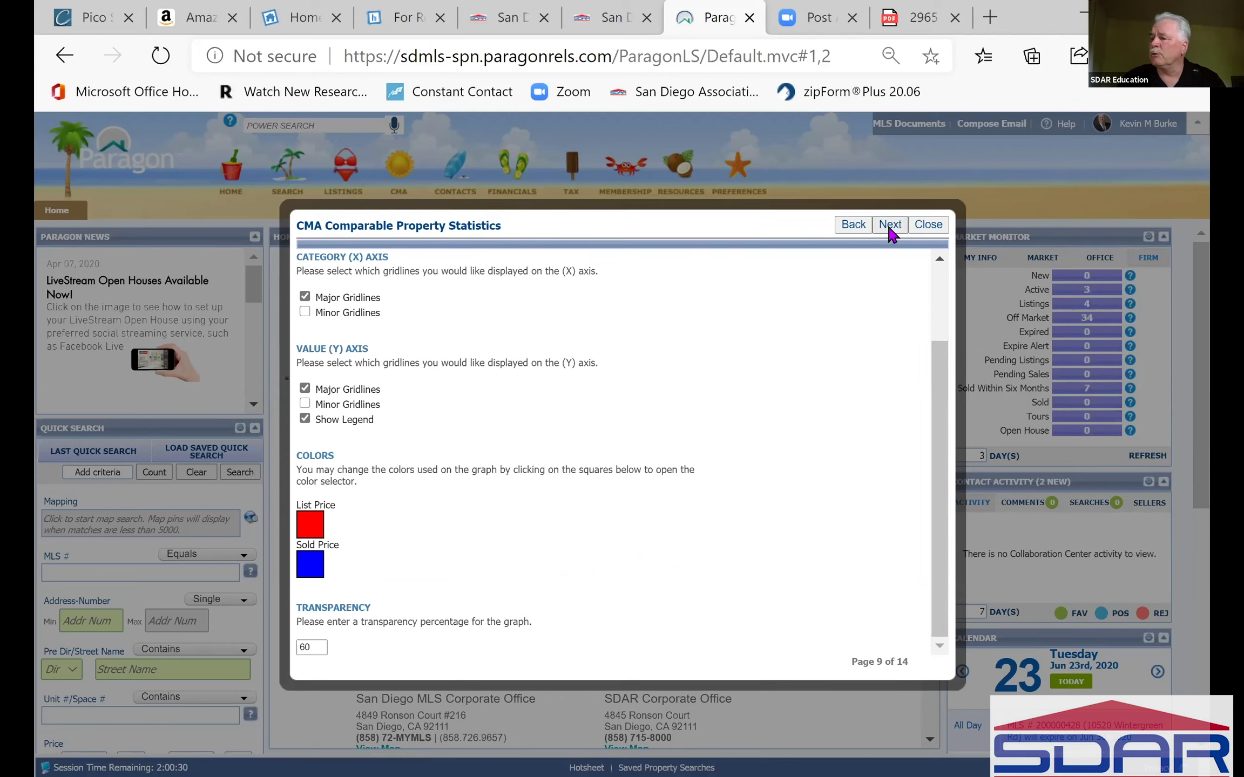
left_click(316, 566)
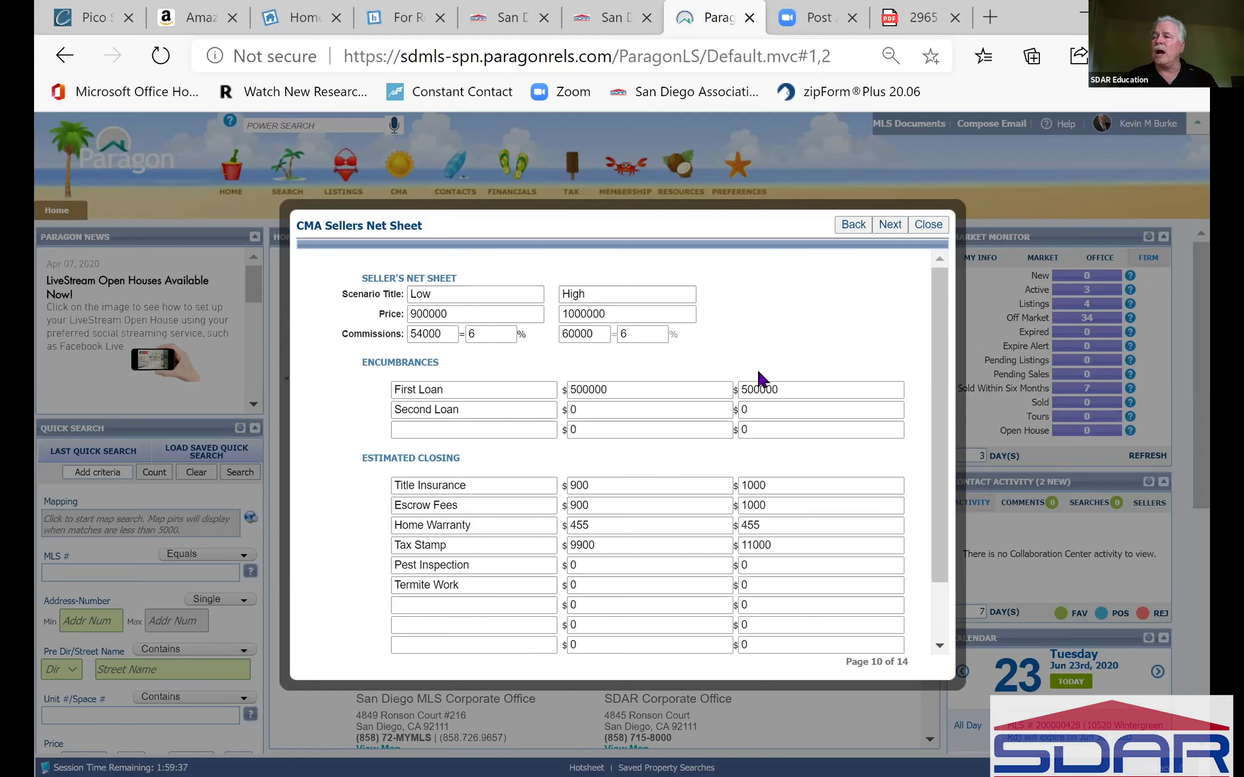
Review the Low and High scenario titles, prices, commissions, encumbrances and estimated closing costs on the Sellers Net Sheet.
left_click(534, 296)
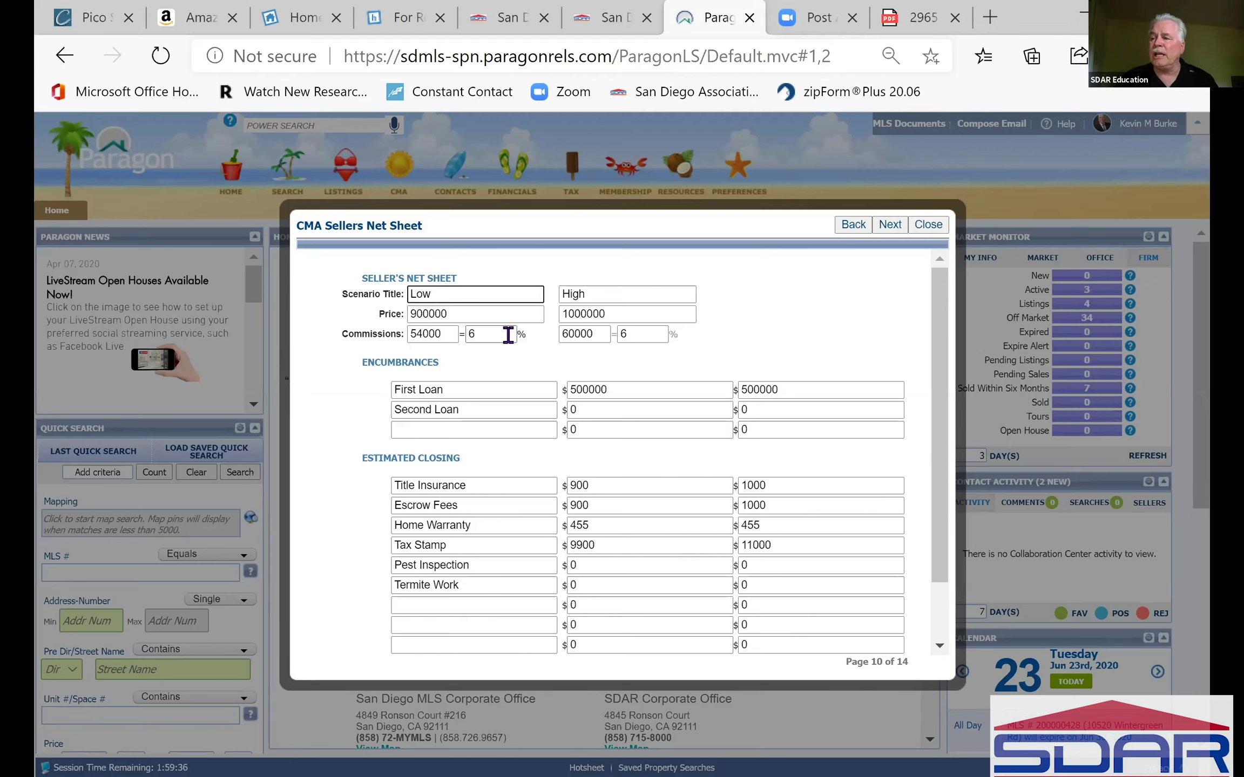
left_click(523, 314)
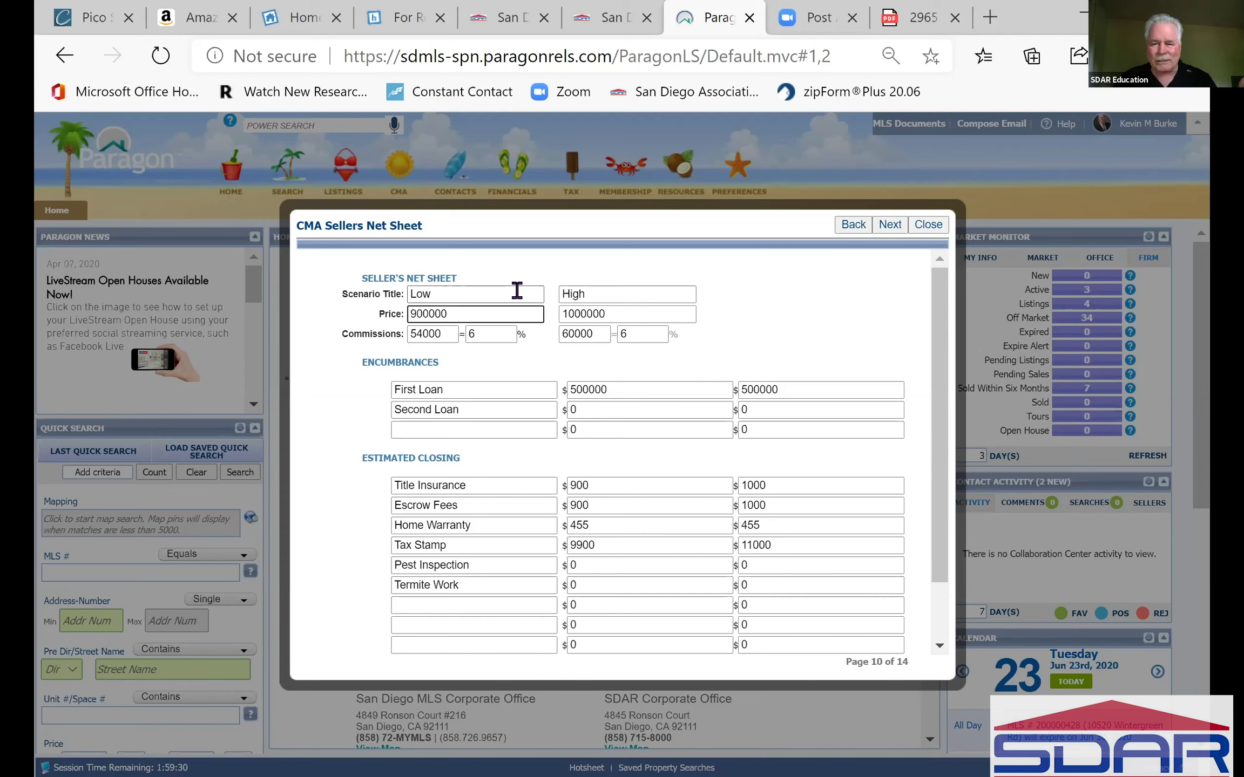
left_click(604, 294)
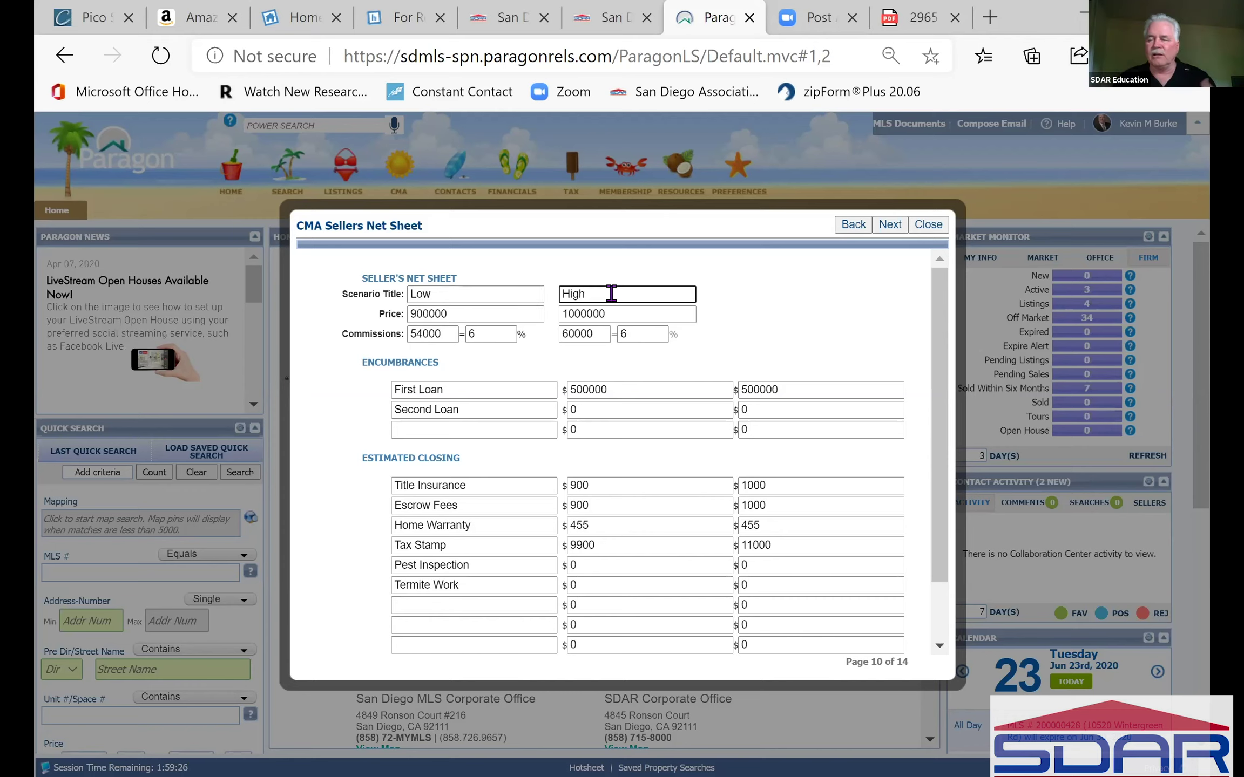
left_click(587, 313)
left_click(516, 313)
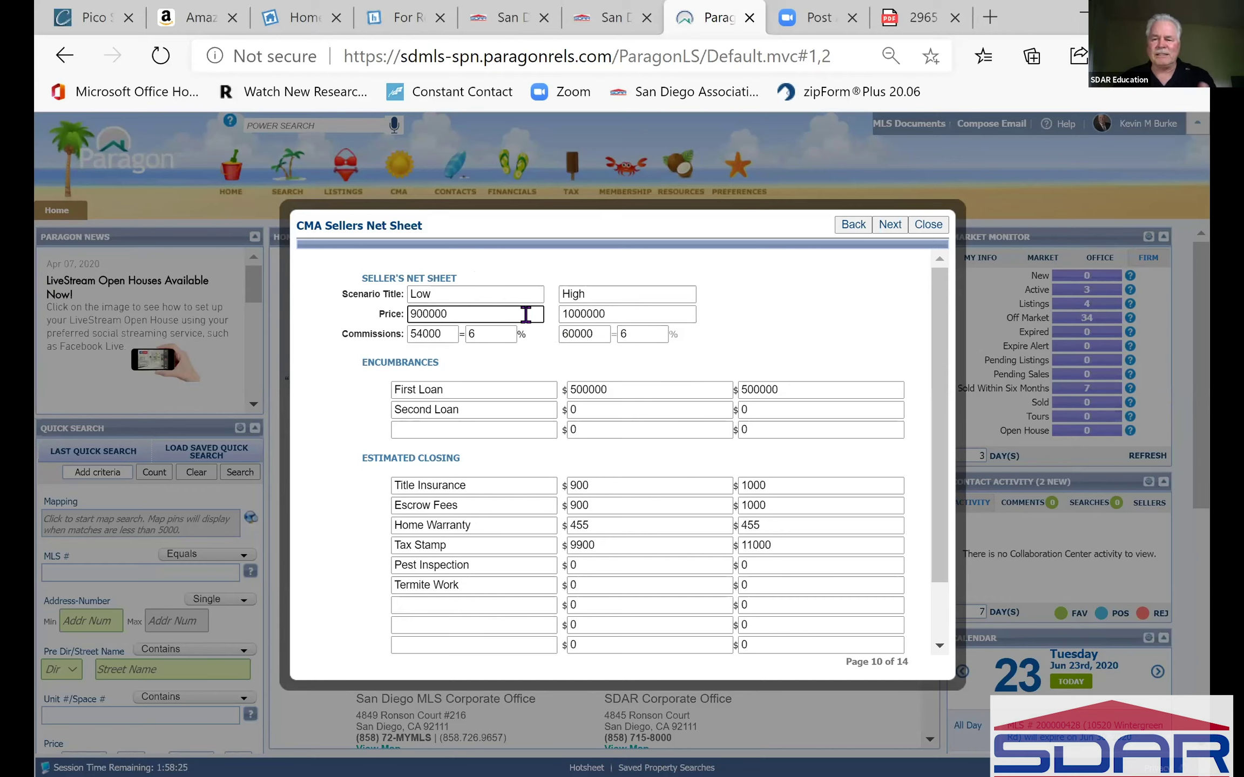
left_click(655, 315)
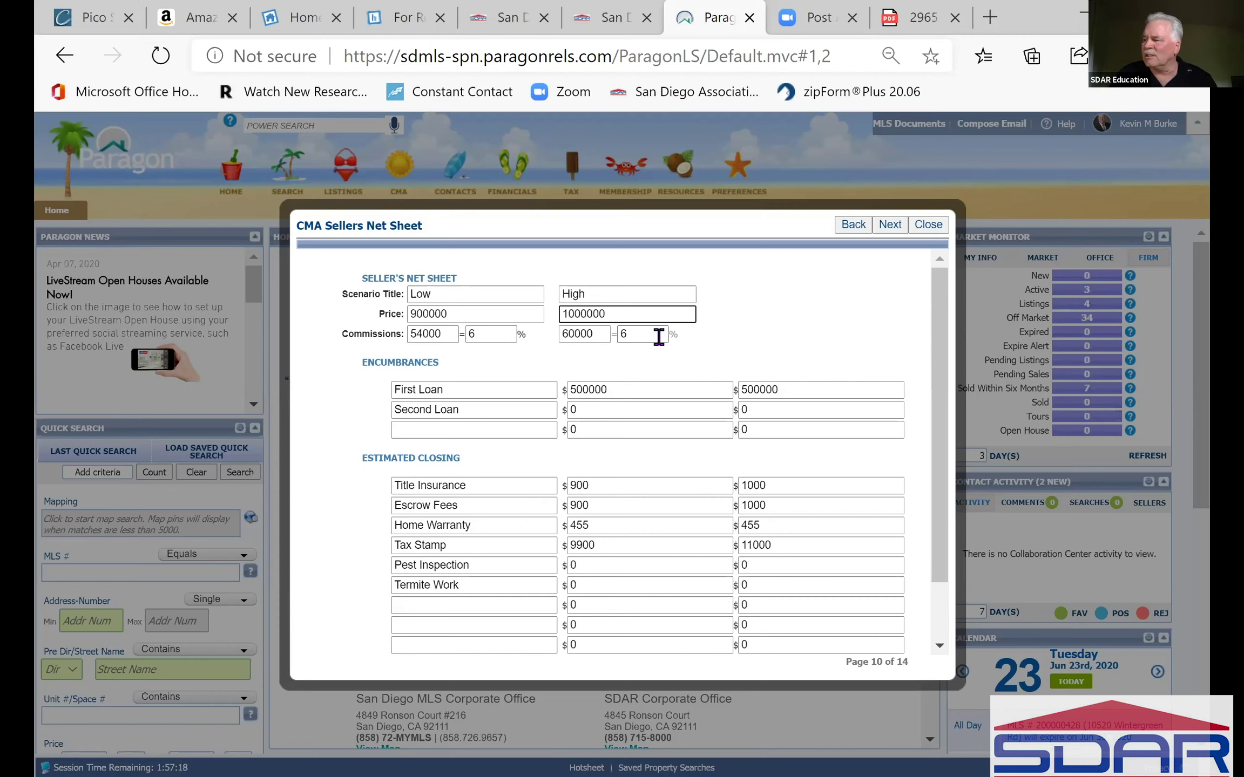
left_click_drag(931, 388, 942, 421)
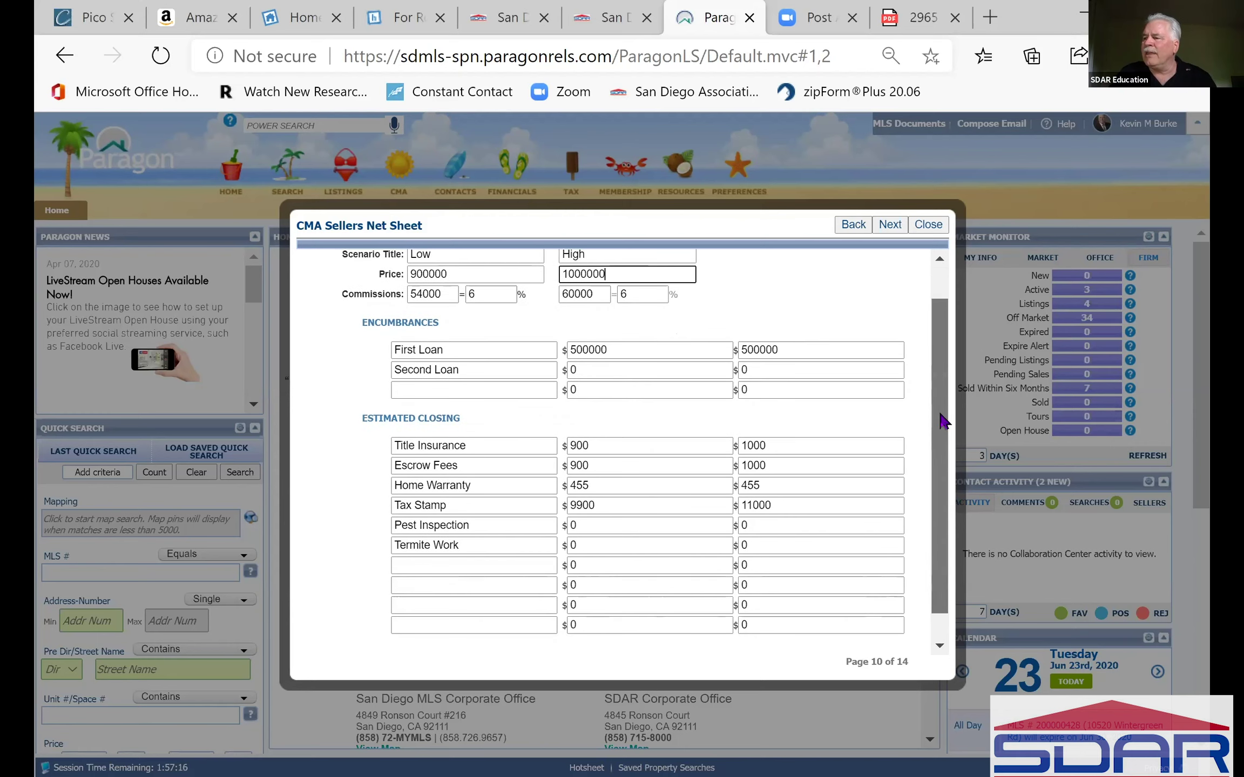
scroll(942, 421, "up", 1)
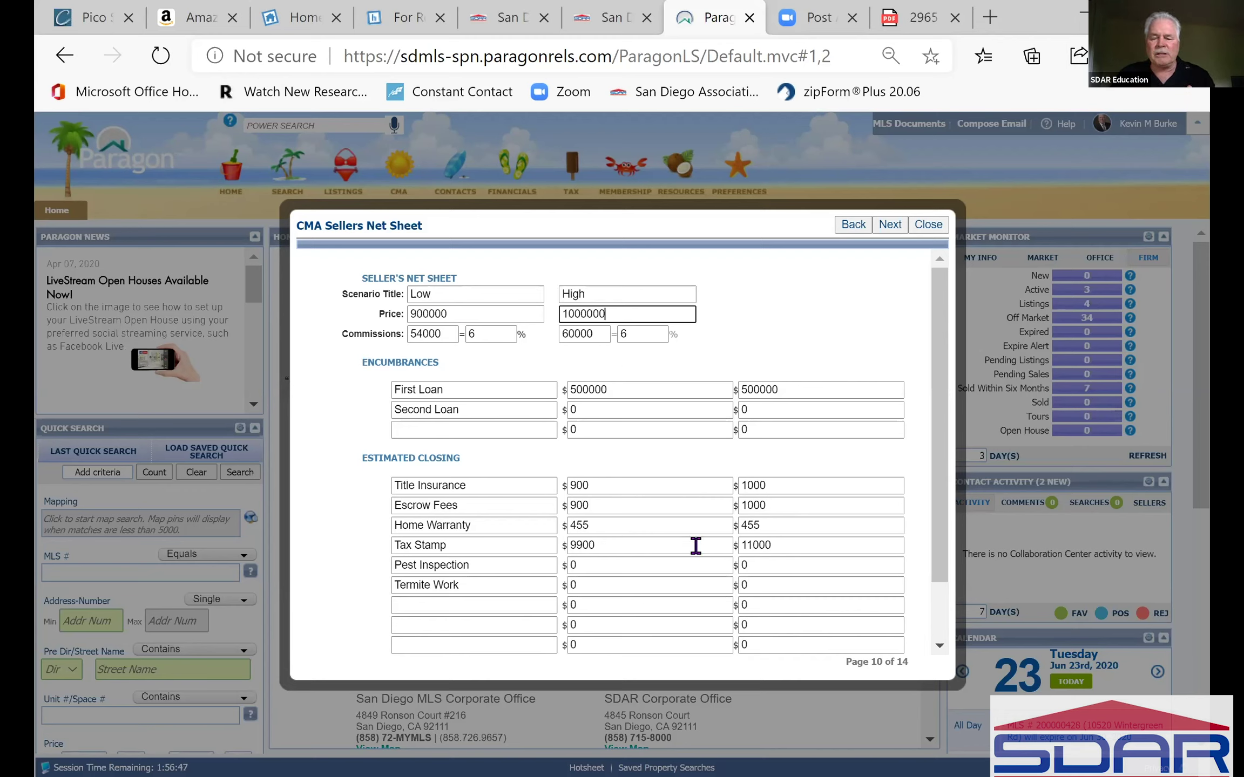
left_click(869, 347)
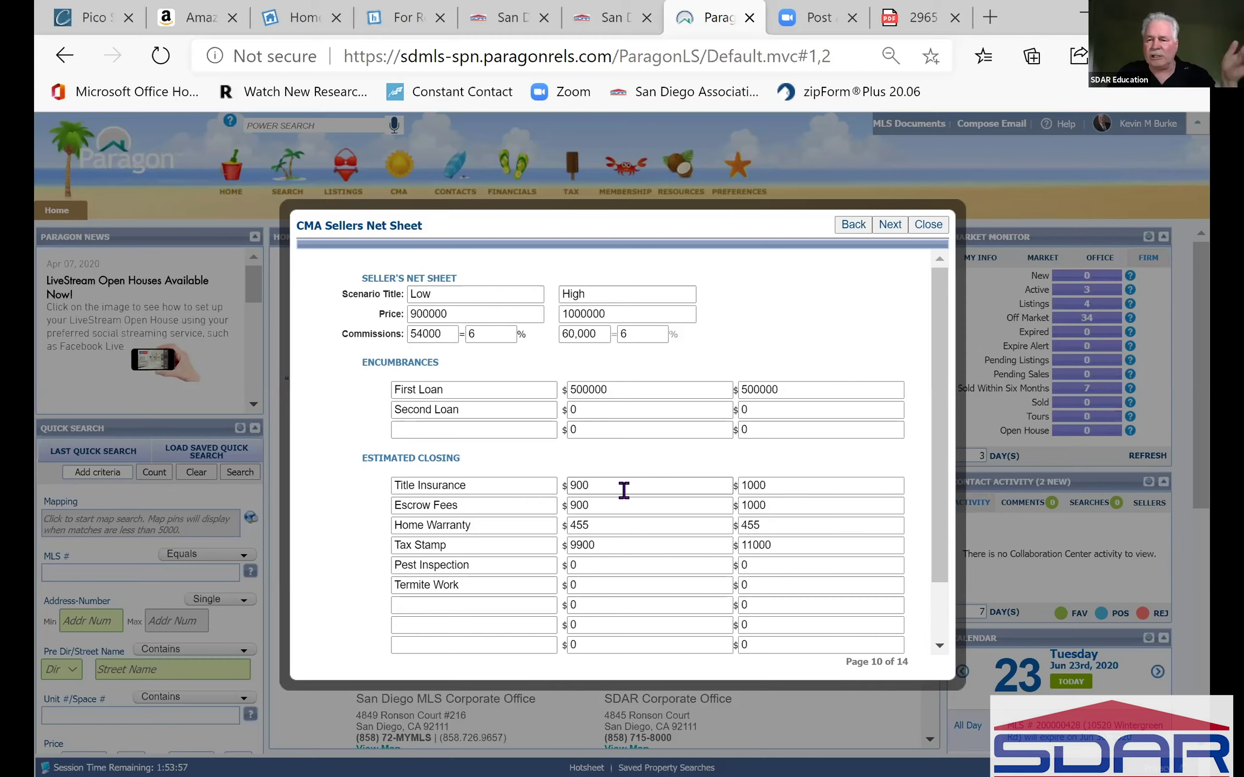
left_click(834, 486)
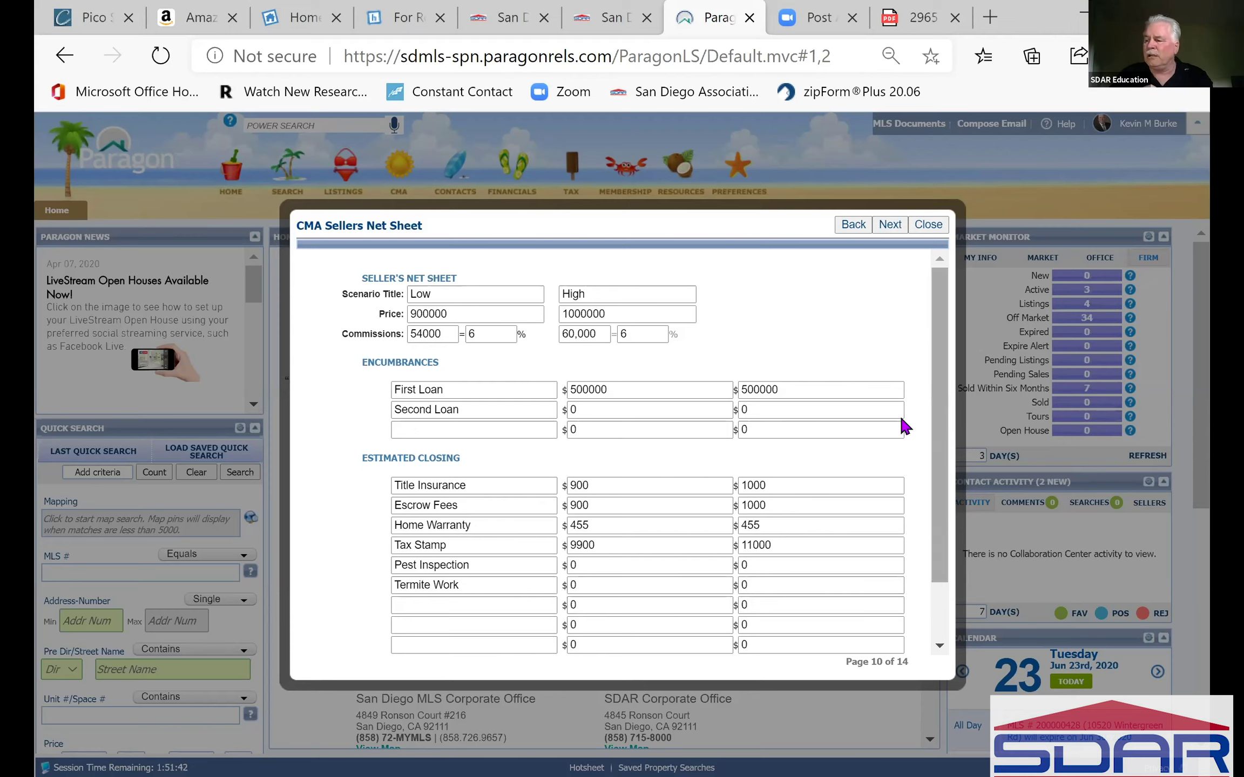
Add a Repairs line below Termite Work in the estimated closing costs, with 10 for both the Low and High scenarios.
left_click(464, 604)
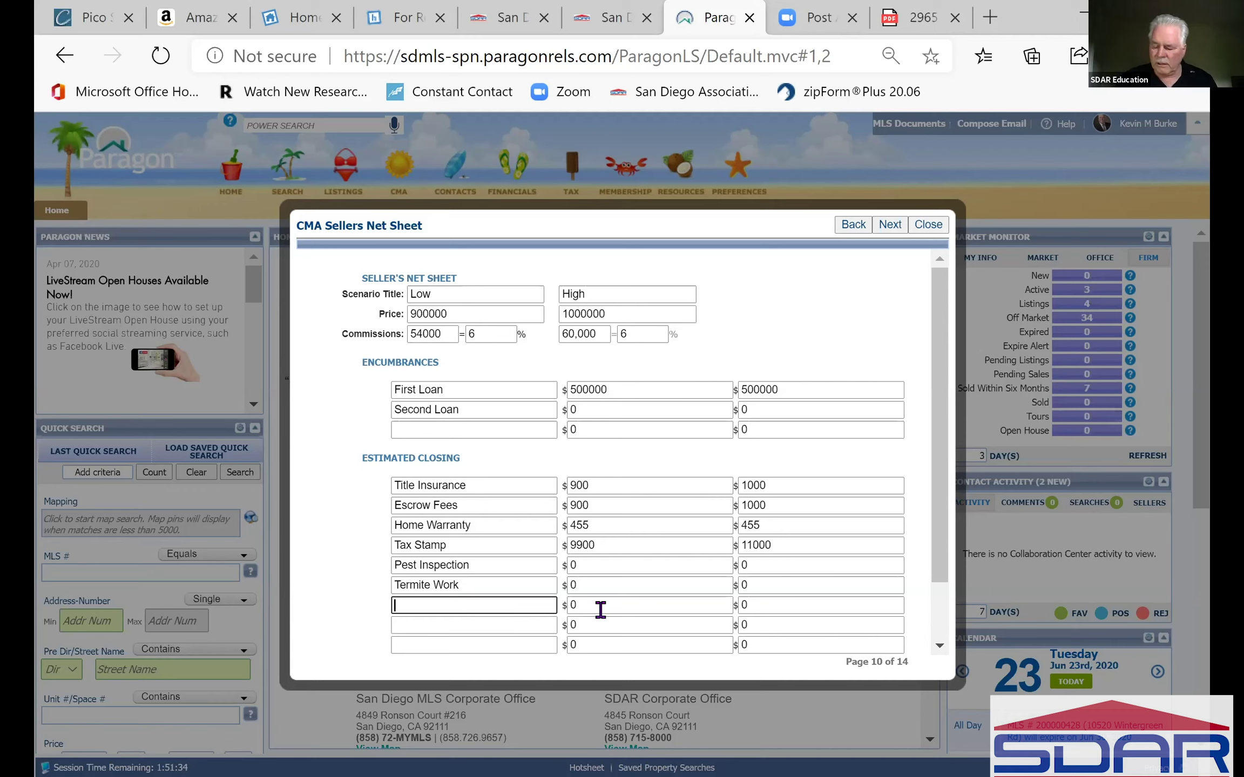
type("Repairs")
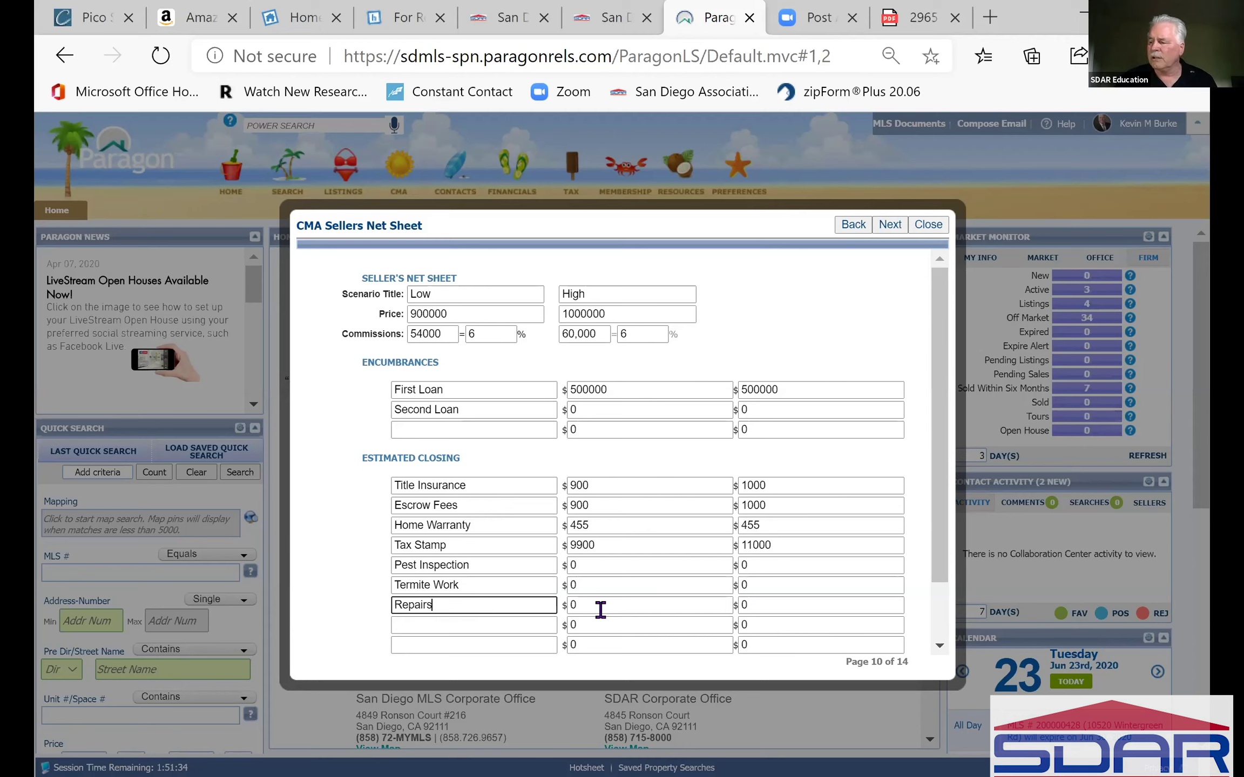
left_click(600, 606)
type("10")
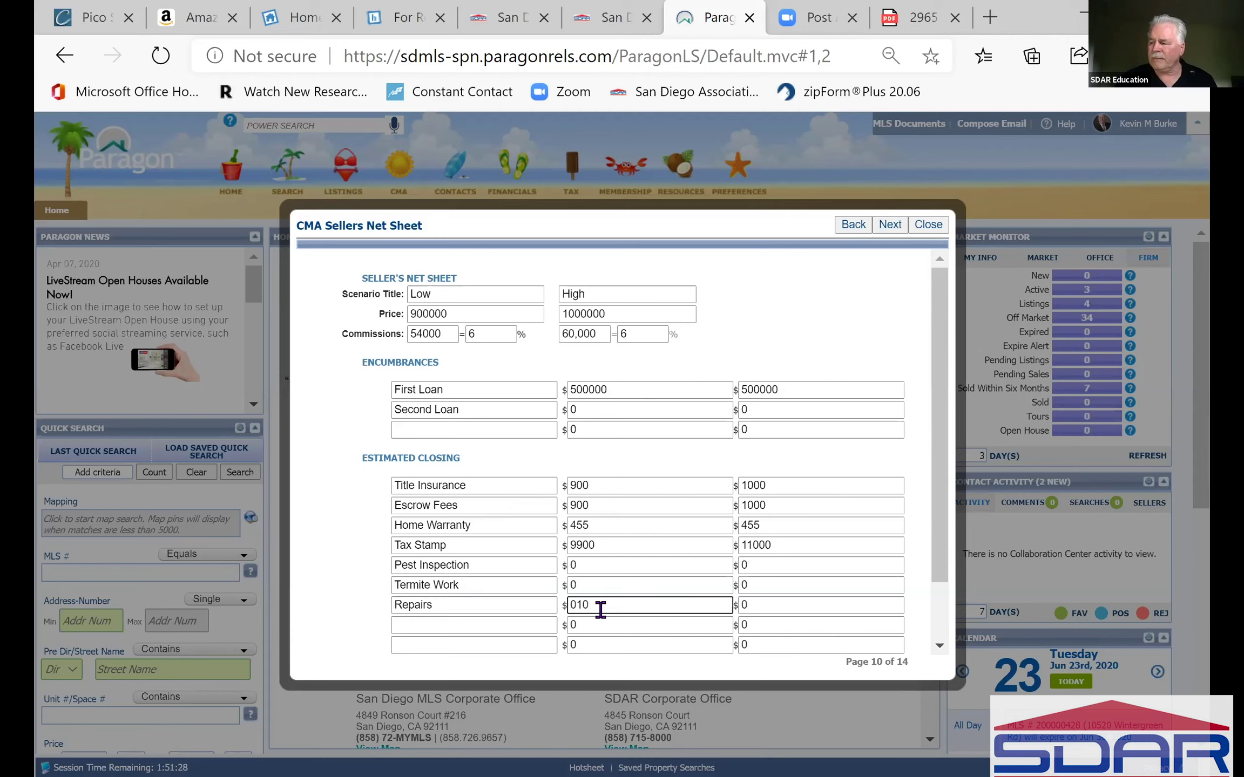
key("Home")
key("Delete")
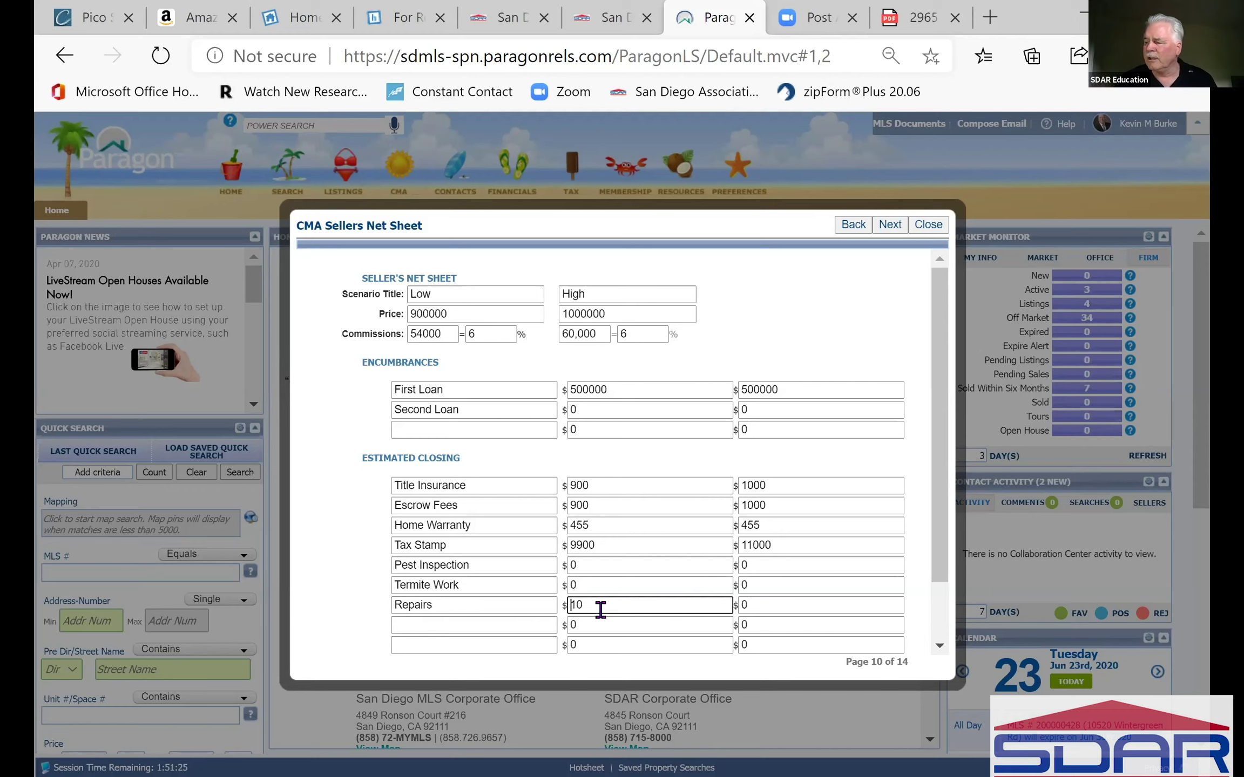
left_click(846, 611)
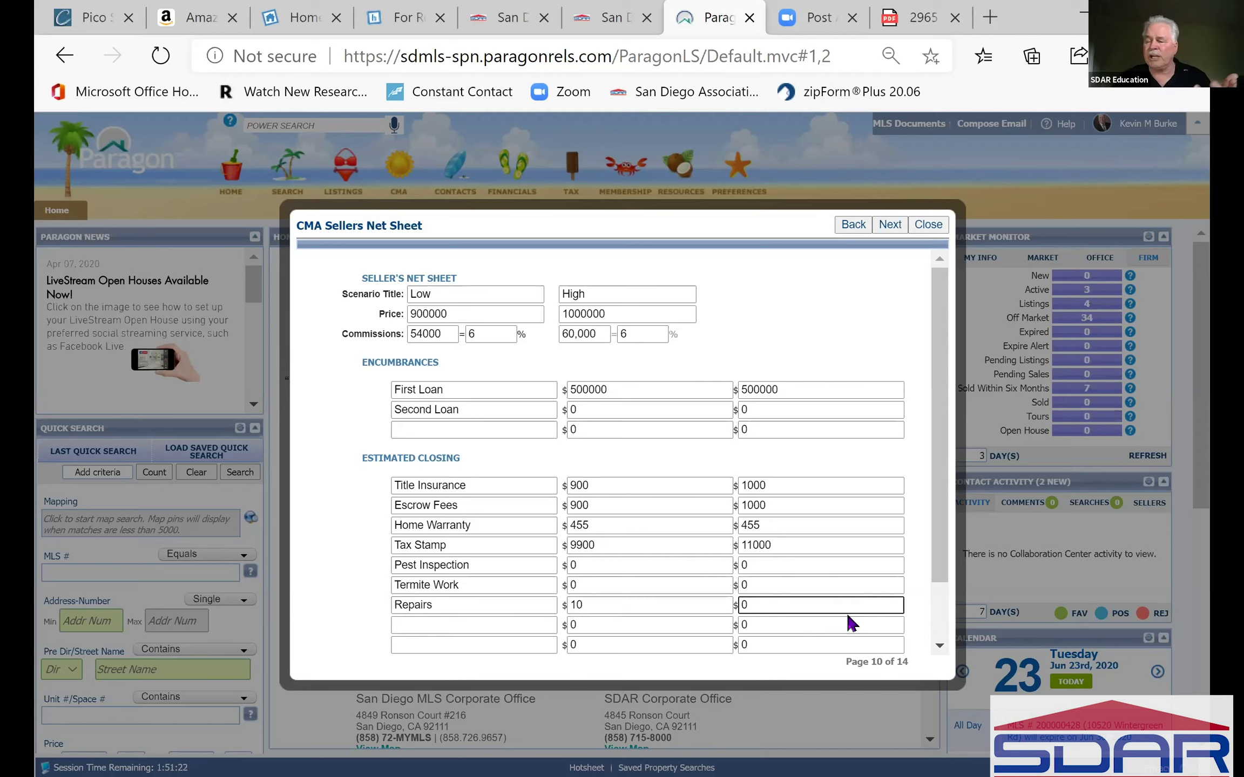
type("1")
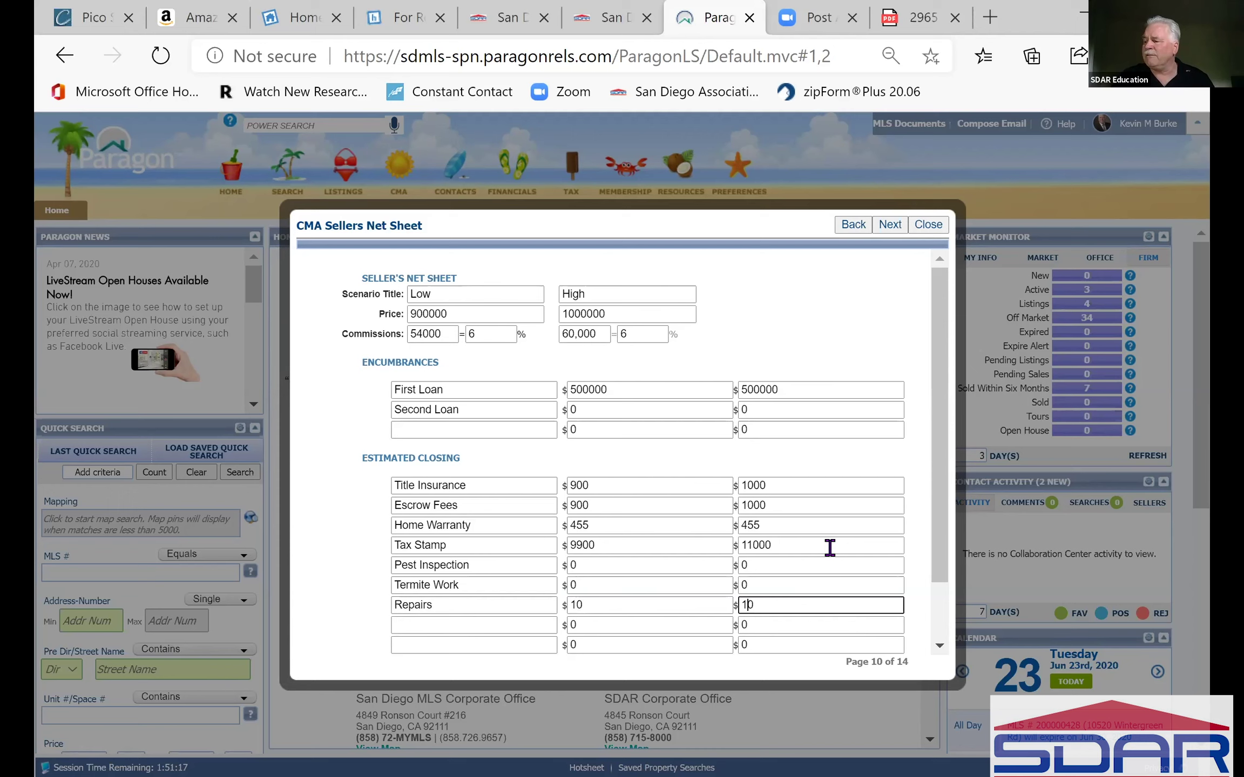
Check the total estimated closing costs and net to seller for both scenarios on the Sellers Net Sheet.
scroll(829, 547, "down", 1)
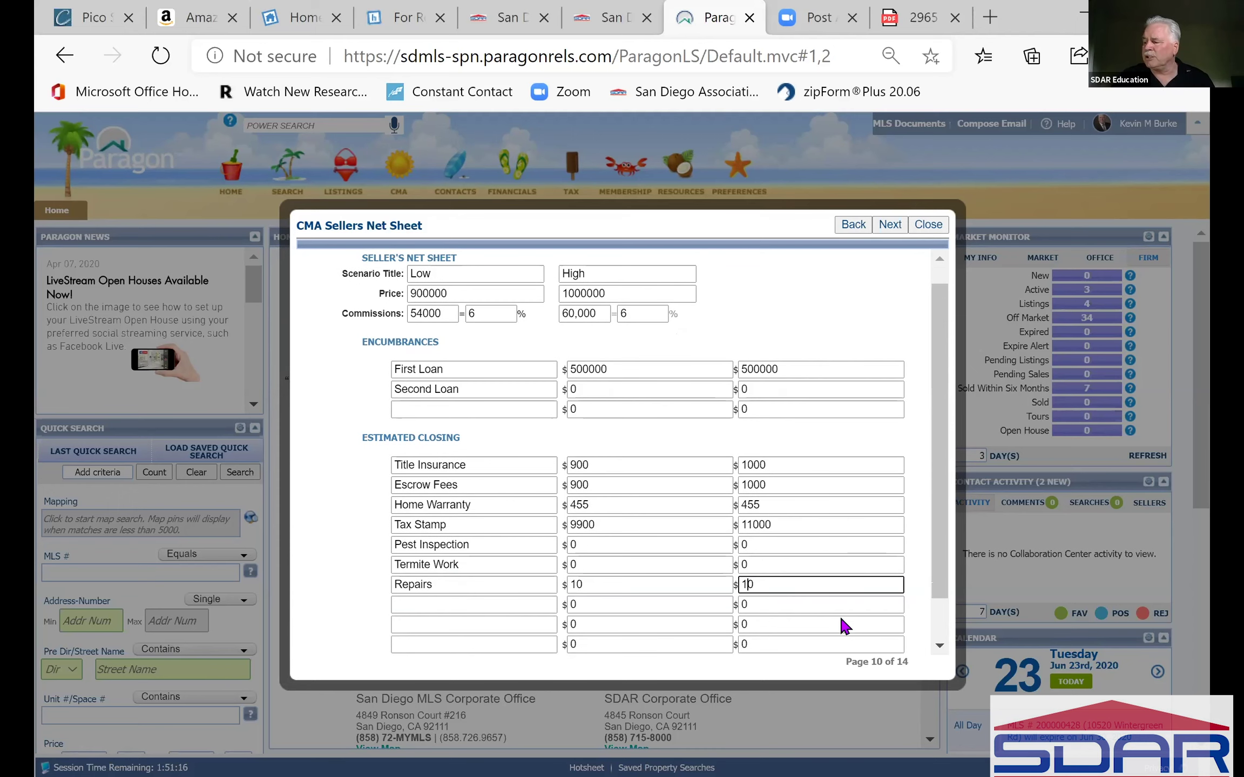
scroll(843, 626, "down", 1)
left_click(631, 640)
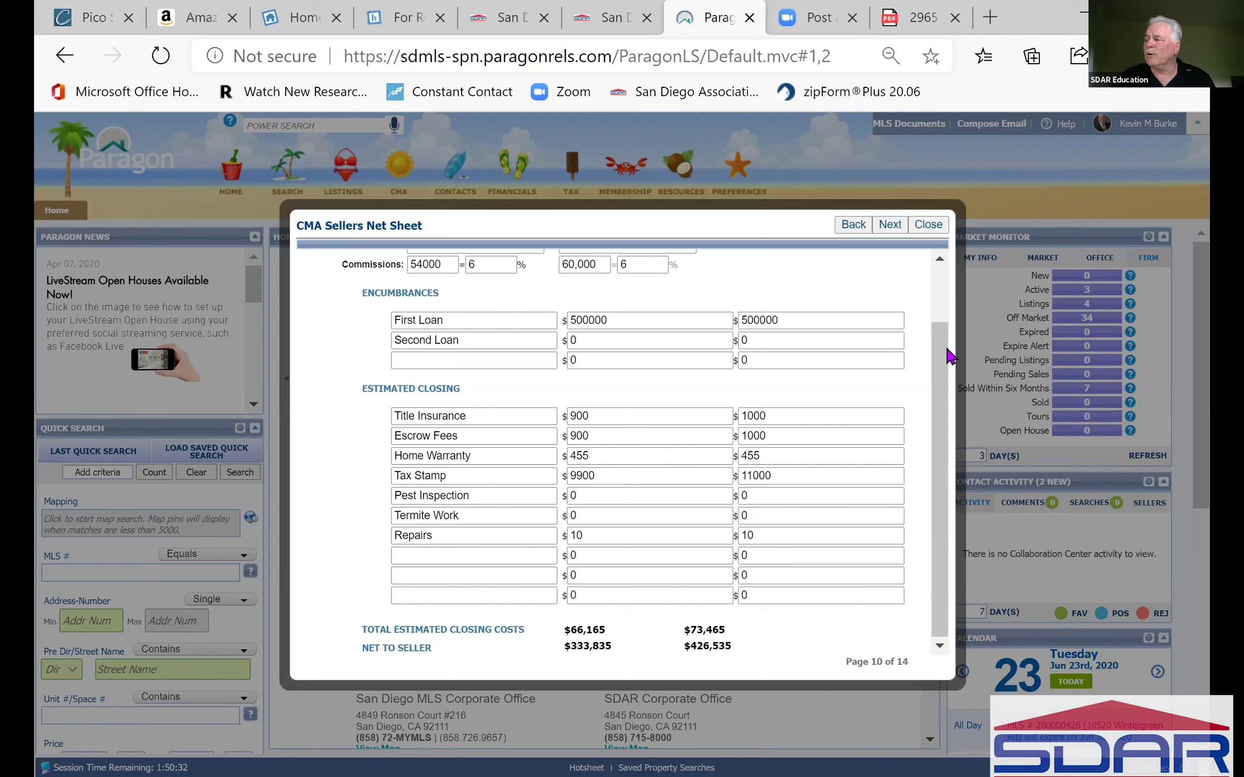
scroll(951, 368, "up", 1)
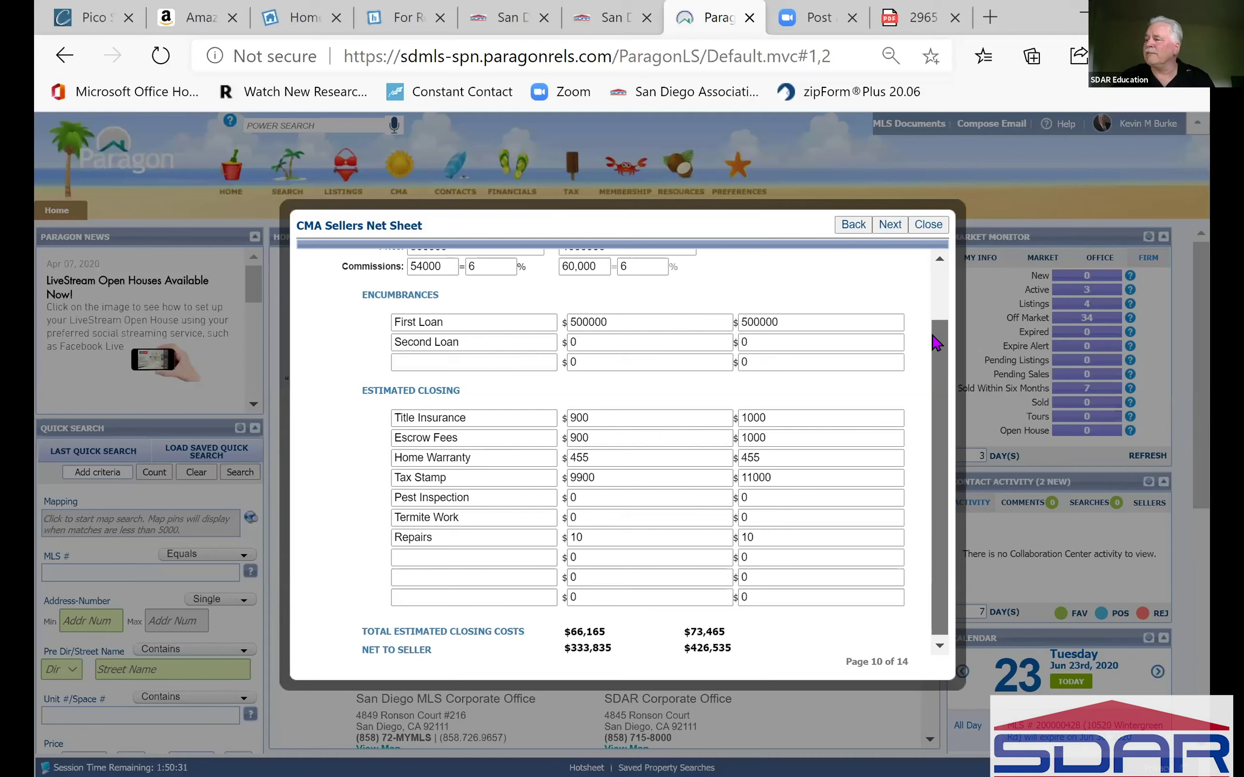
Advance to Final Comments to review its text in the full-screen editor, and continue to the Choose Theme page.
left_click_drag(936, 342, 891, 233)
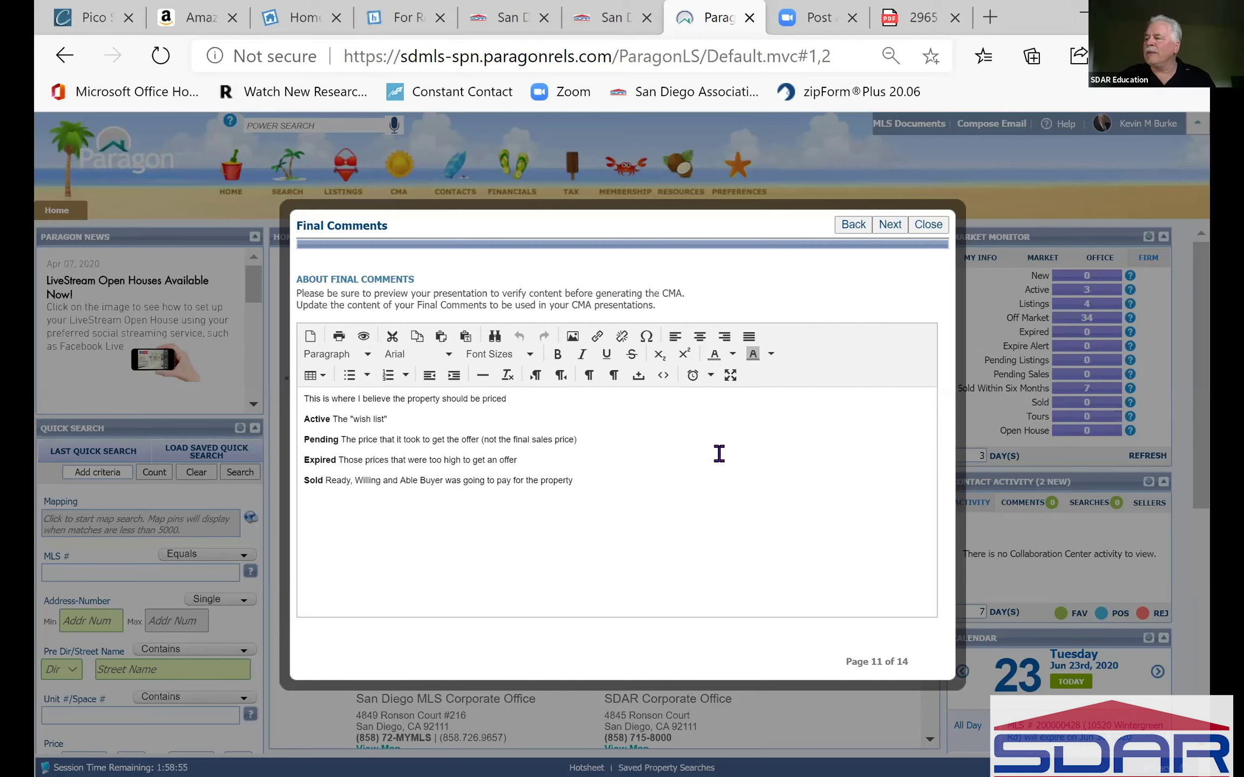
left_click(730, 375)
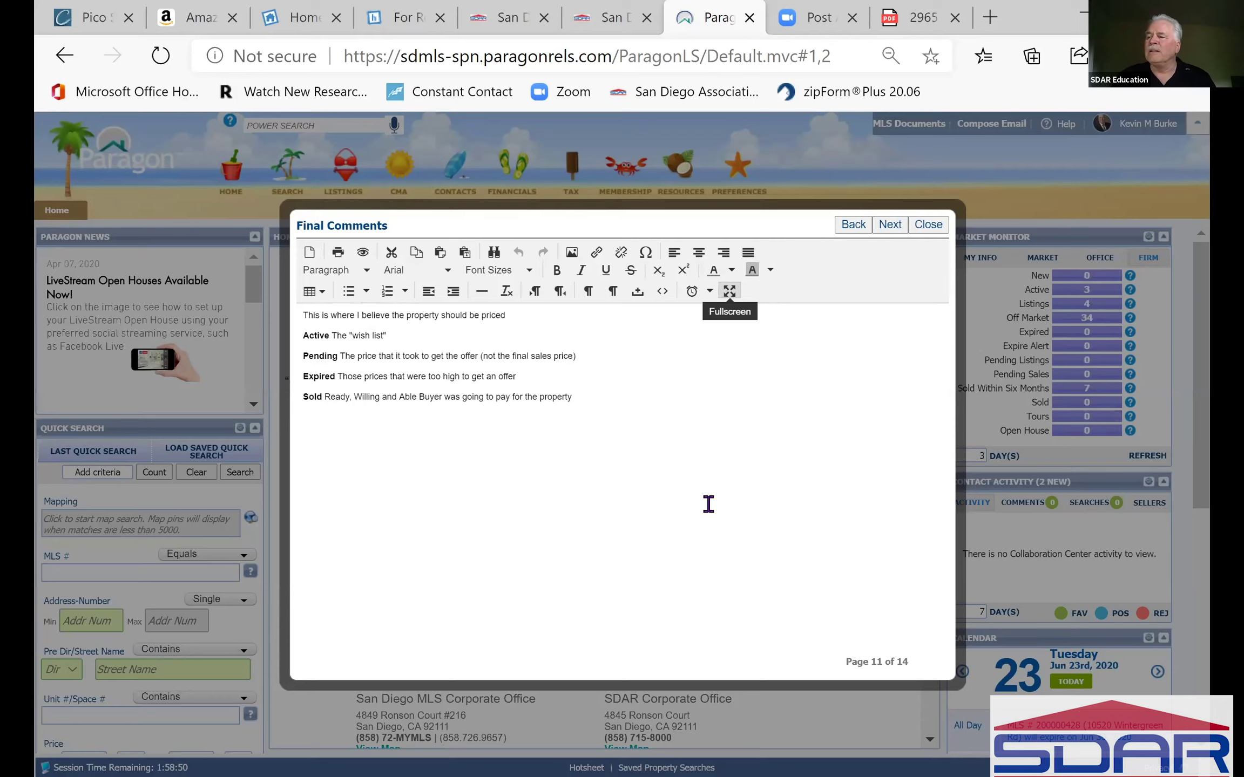
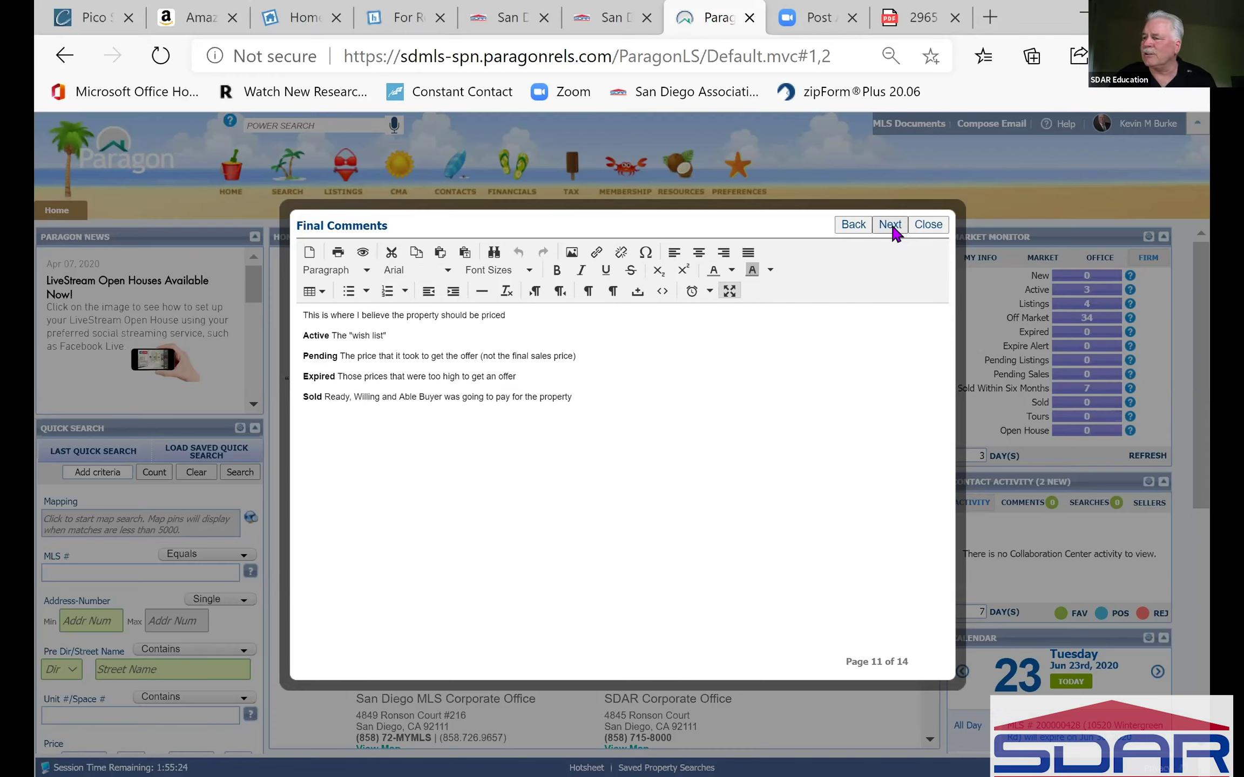
left_click(893, 228)
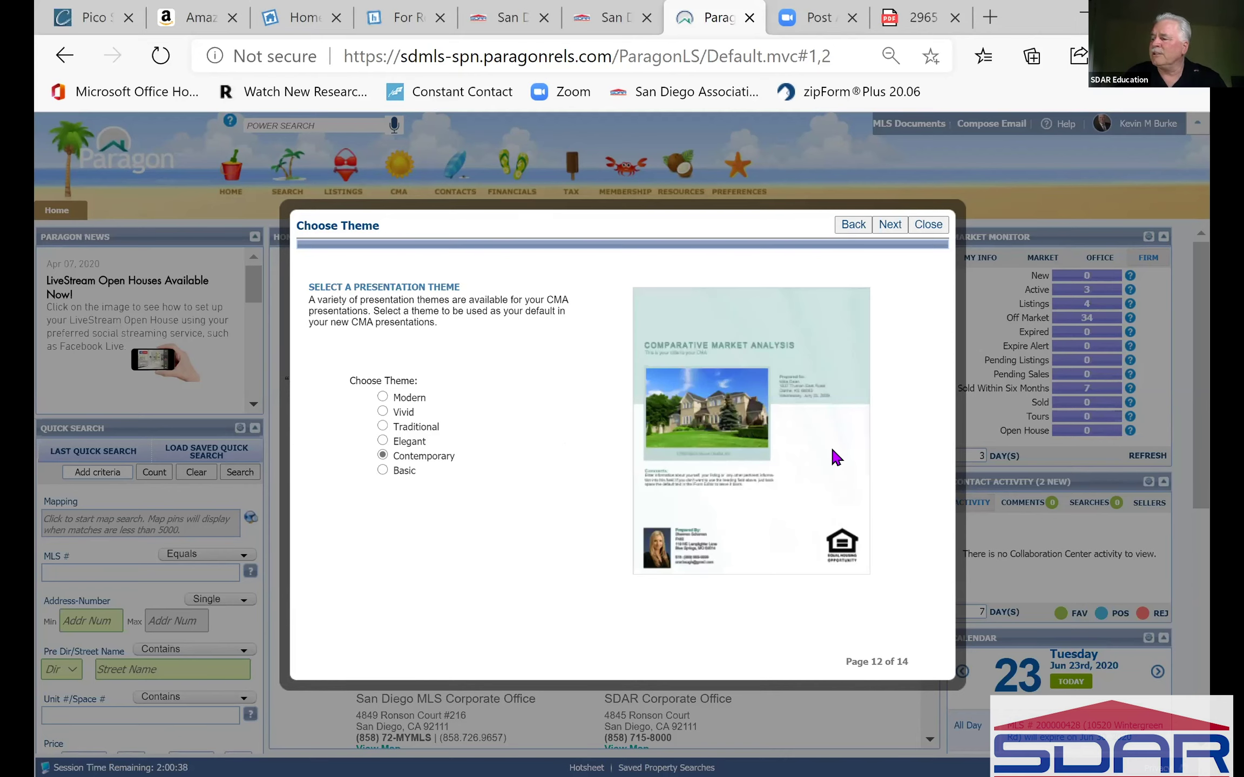
Preview the Elegant, Traditional, Vivid and Modern presentation themes, and continue to the Footer page.
left_click(383, 441)
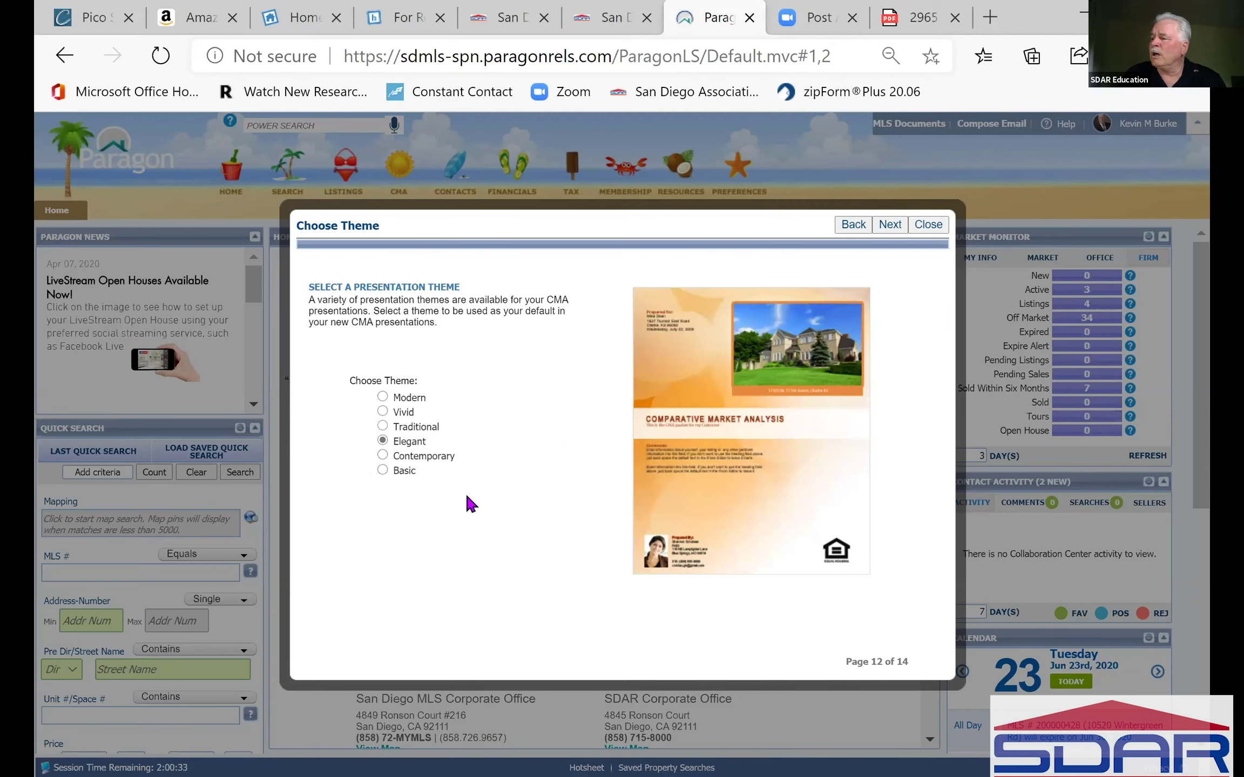
left_click(382, 426)
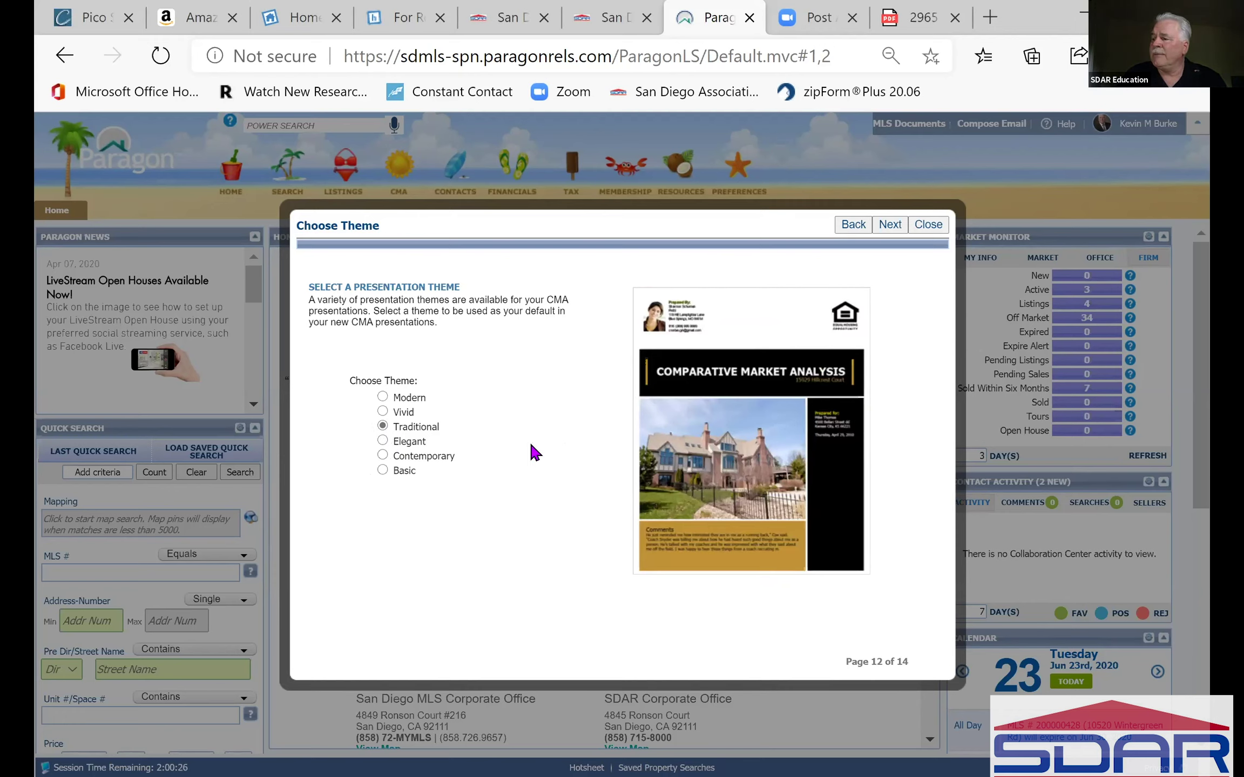
left_click(383, 412)
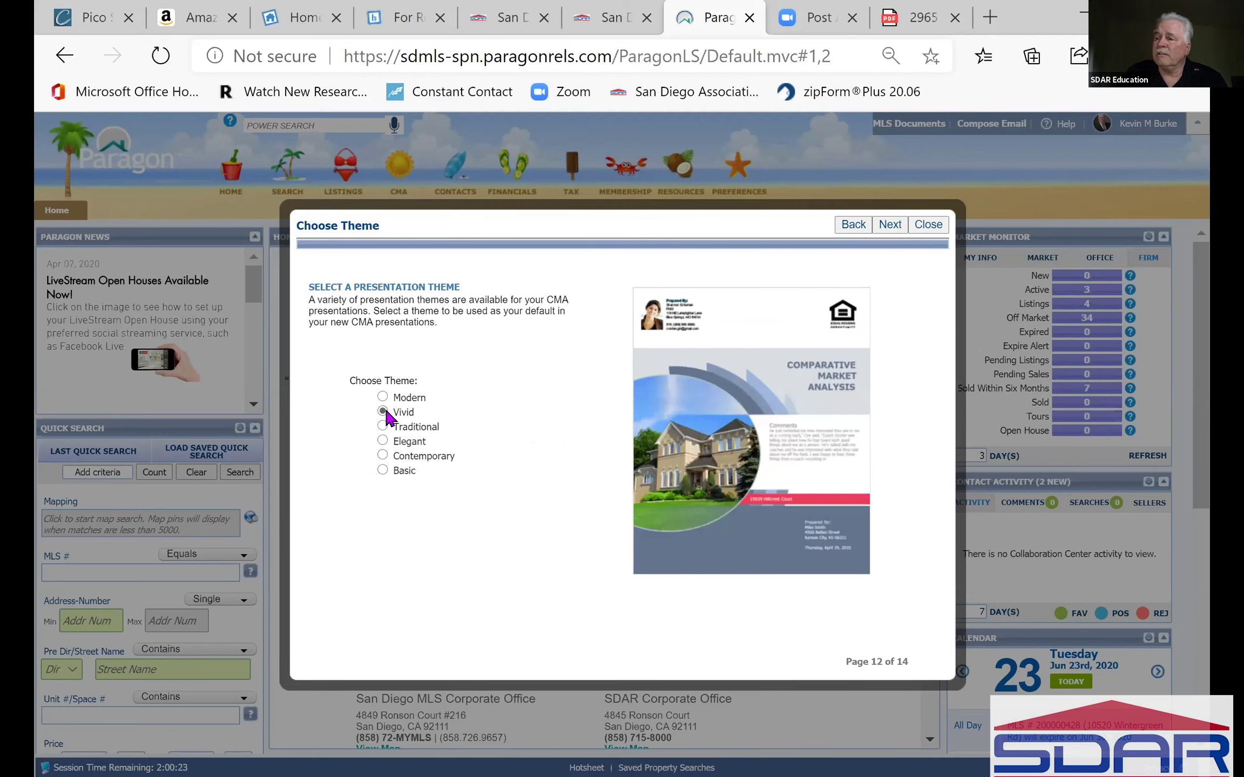
left_click(382, 398)
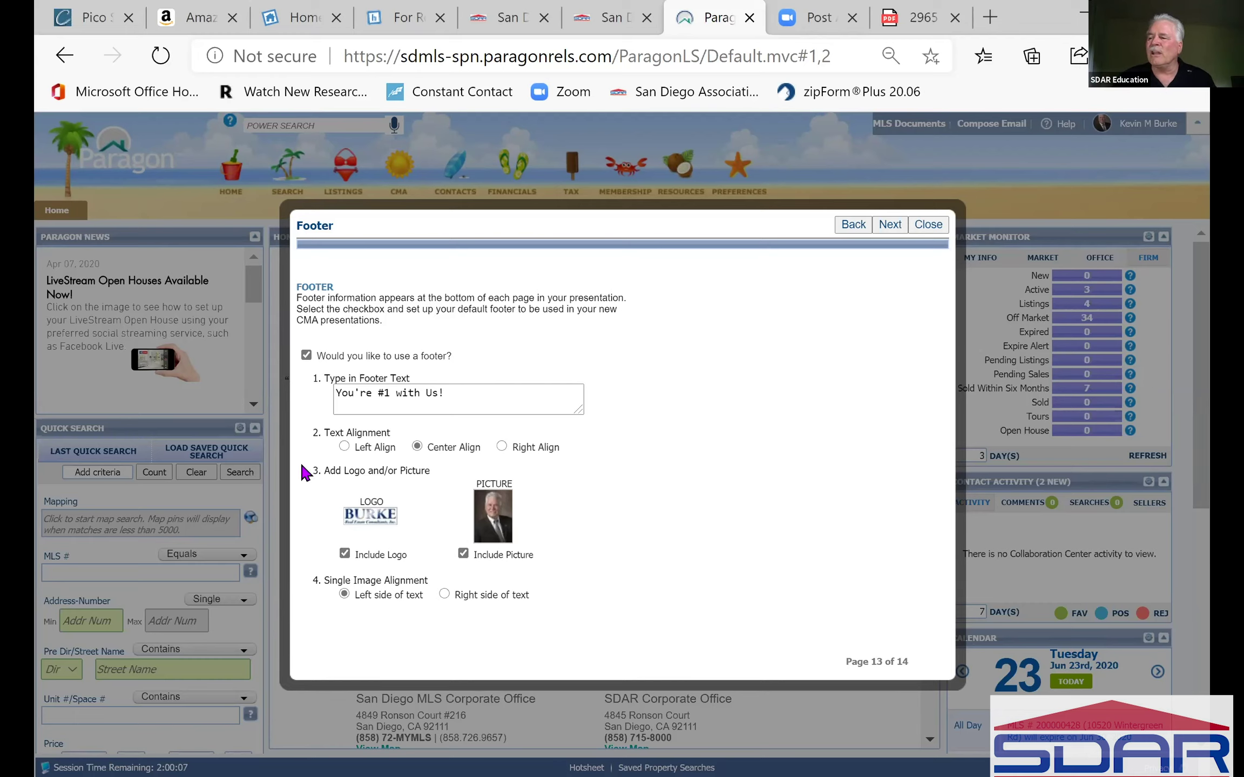
Review the personal, office and MLS images and the picture upload form for the footer logo, keeping the current logo.
left_click(377, 519)
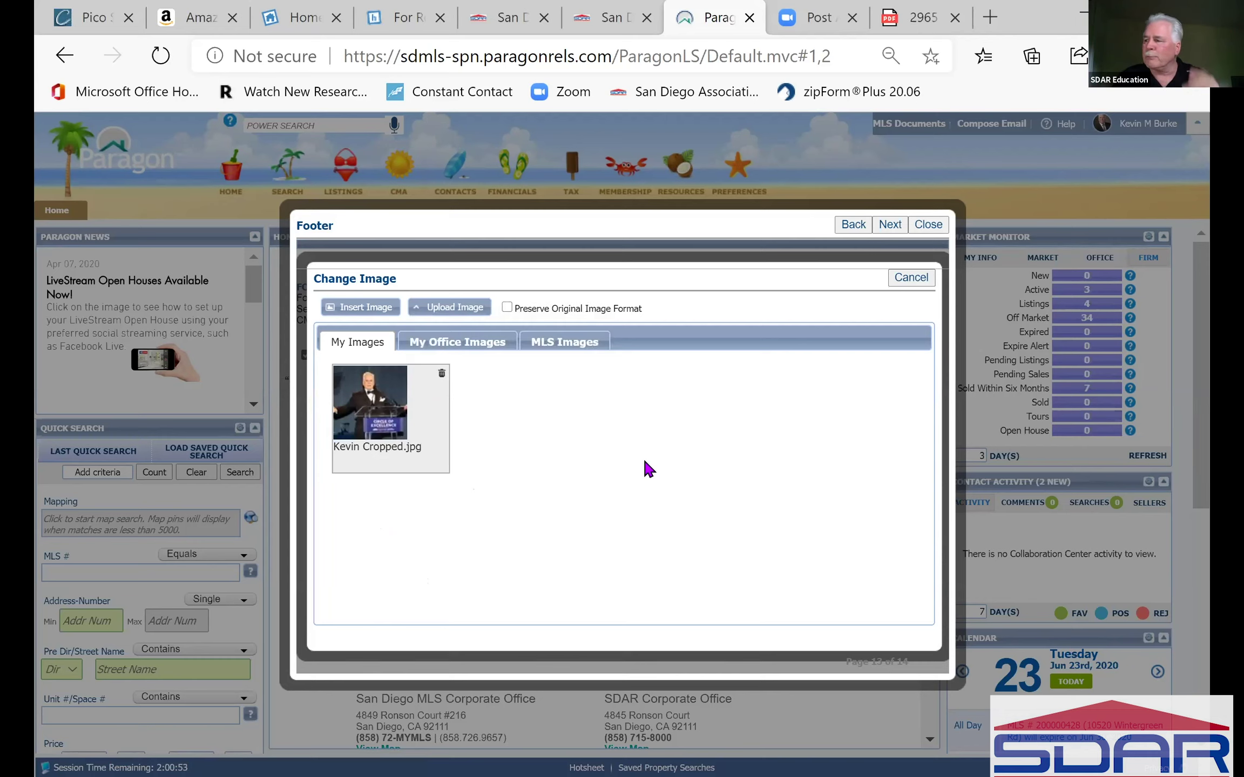
left_click(458, 343)
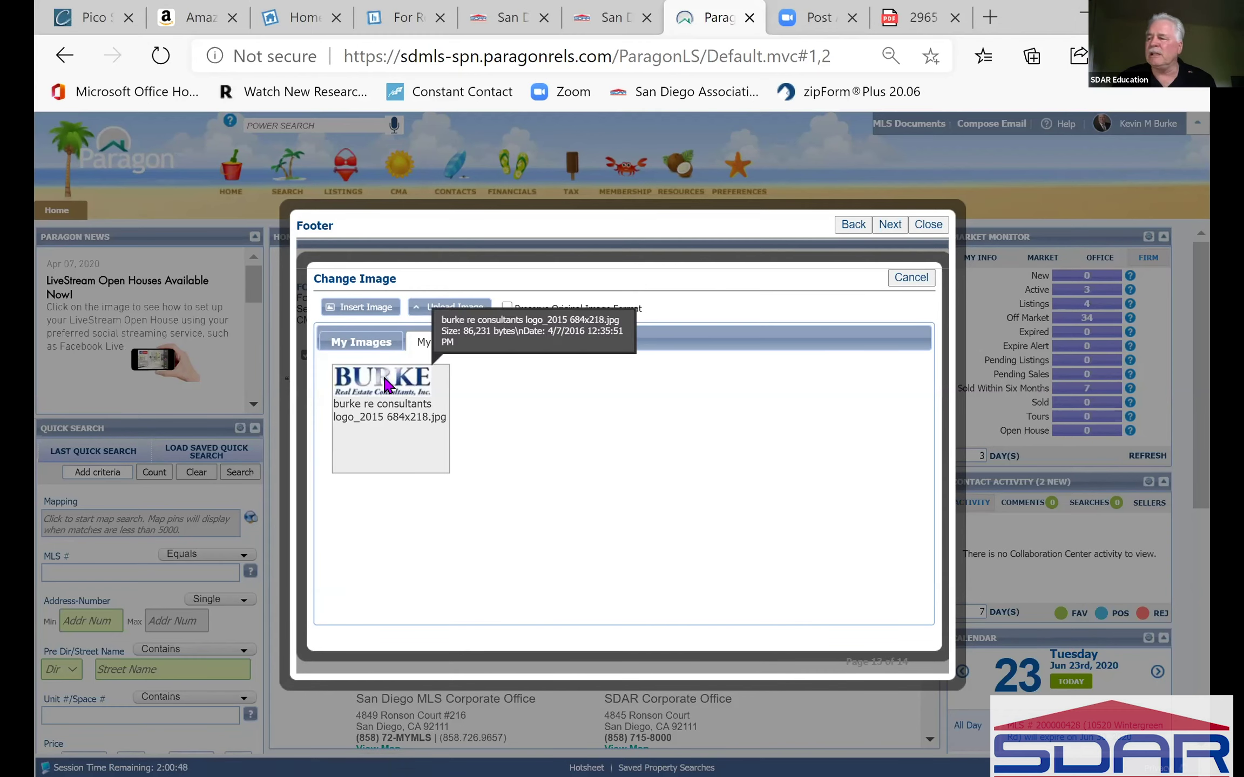
left_click(555, 345)
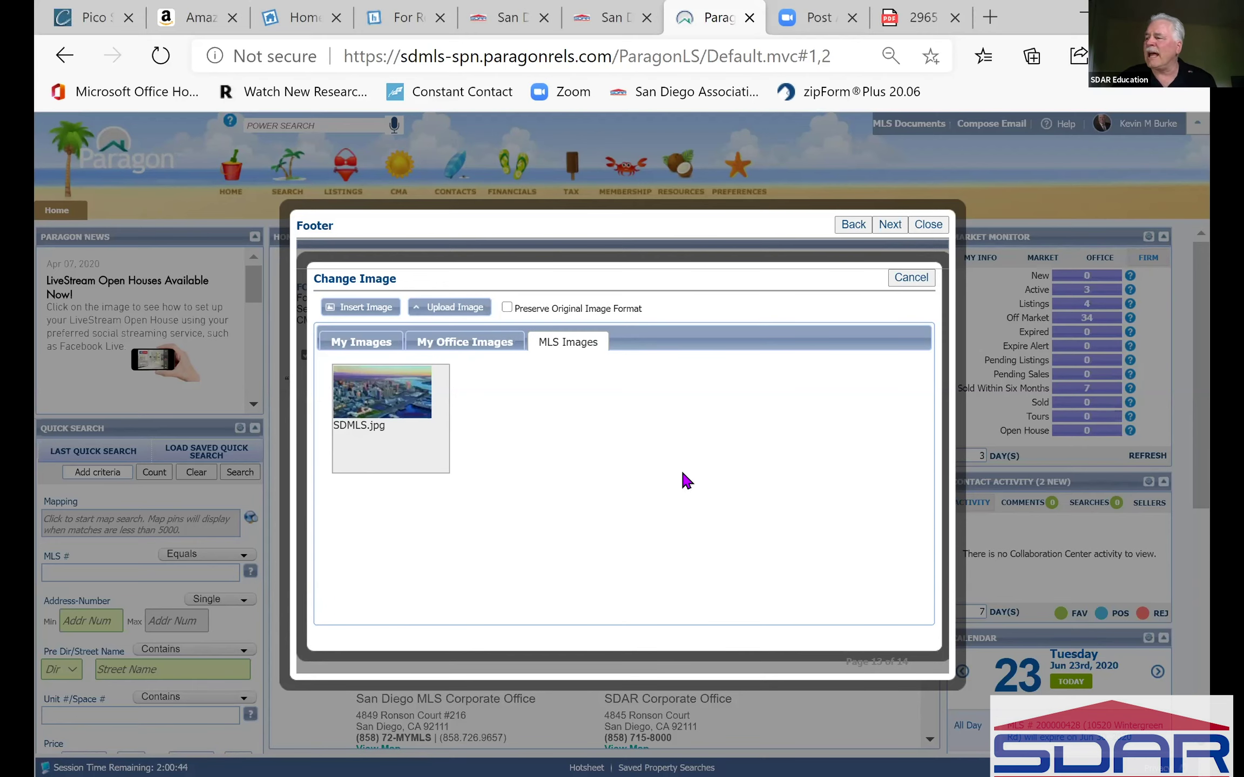
left_click(355, 342)
left_click(448, 306)
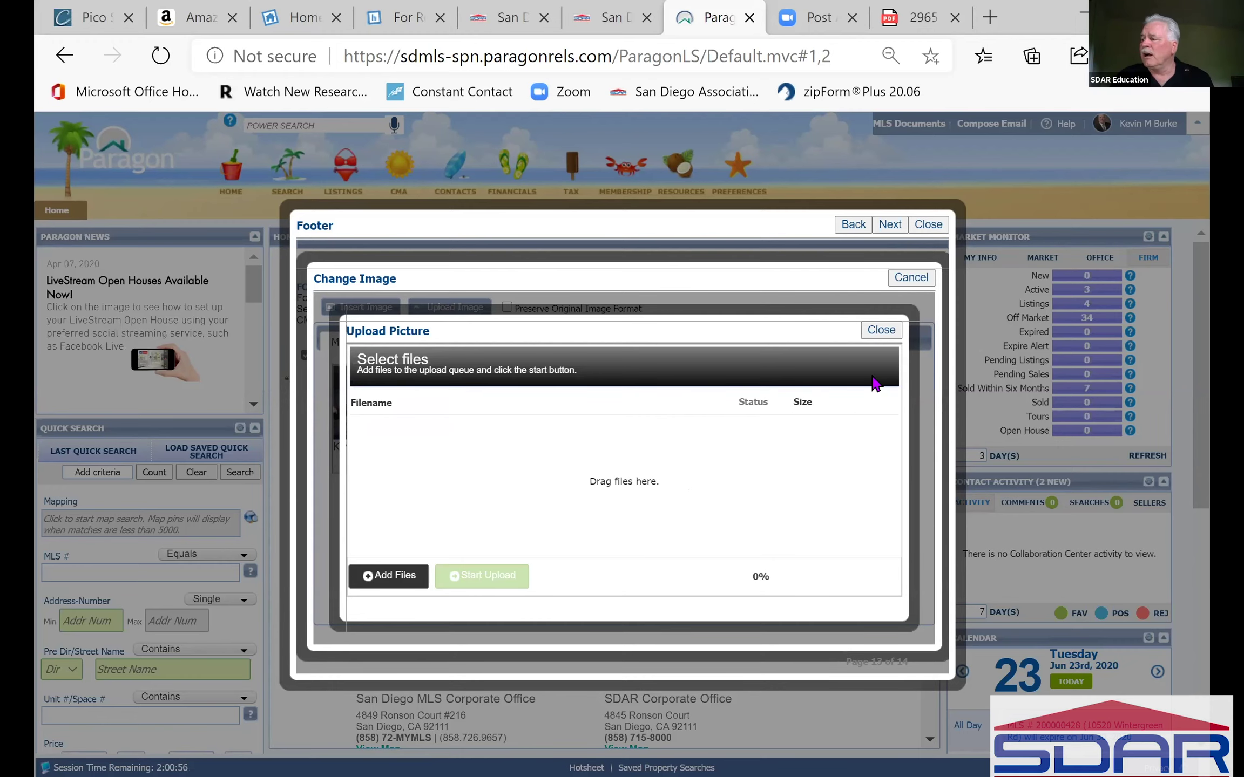
left_click(880, 330)
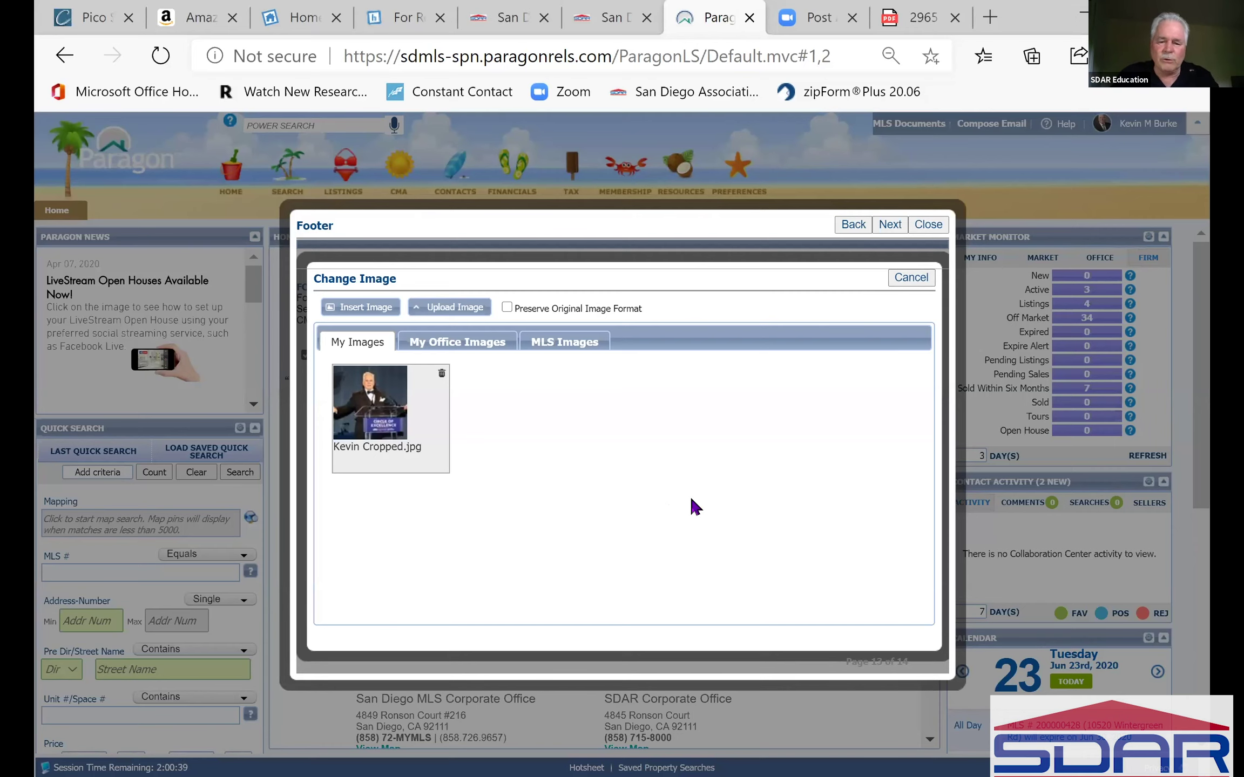
left_click(898, 276)
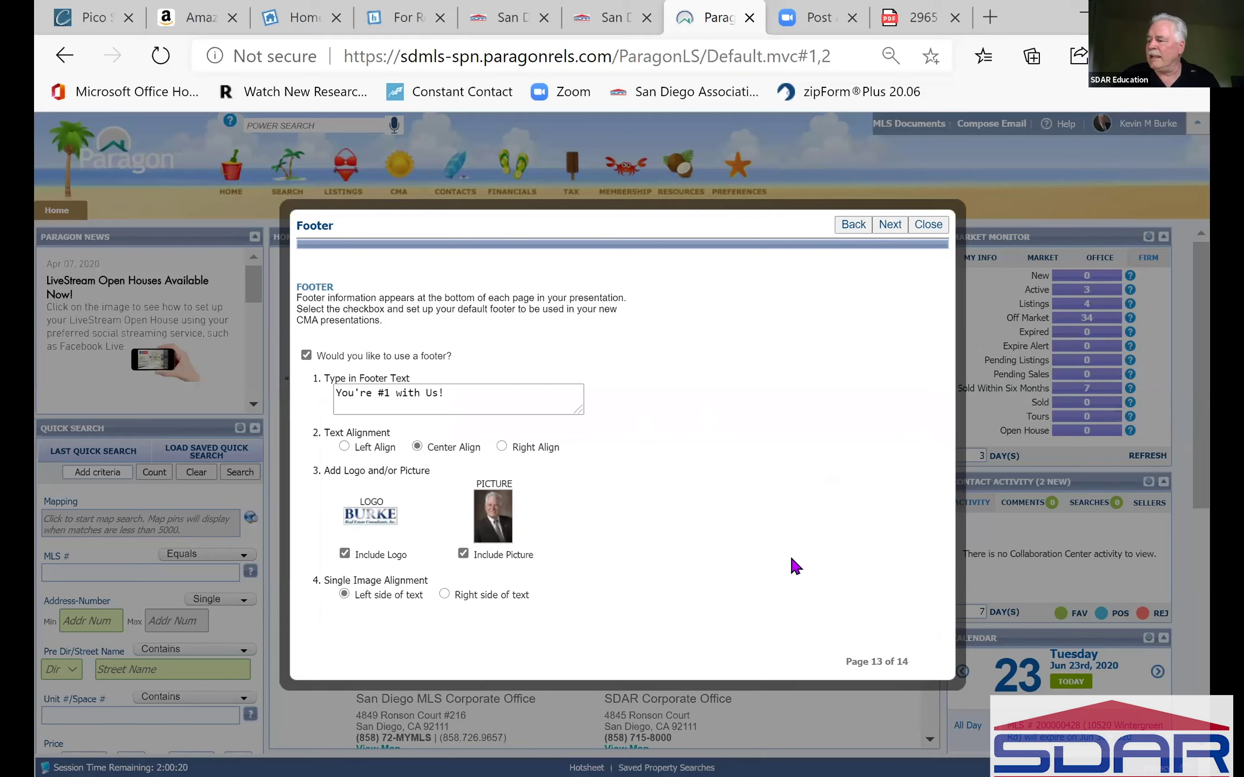
Continue through the Footer and Disclaimer pages to finish the CMA Preferences Wizard, and go to the CMA preferences.
left_click(891, 227)
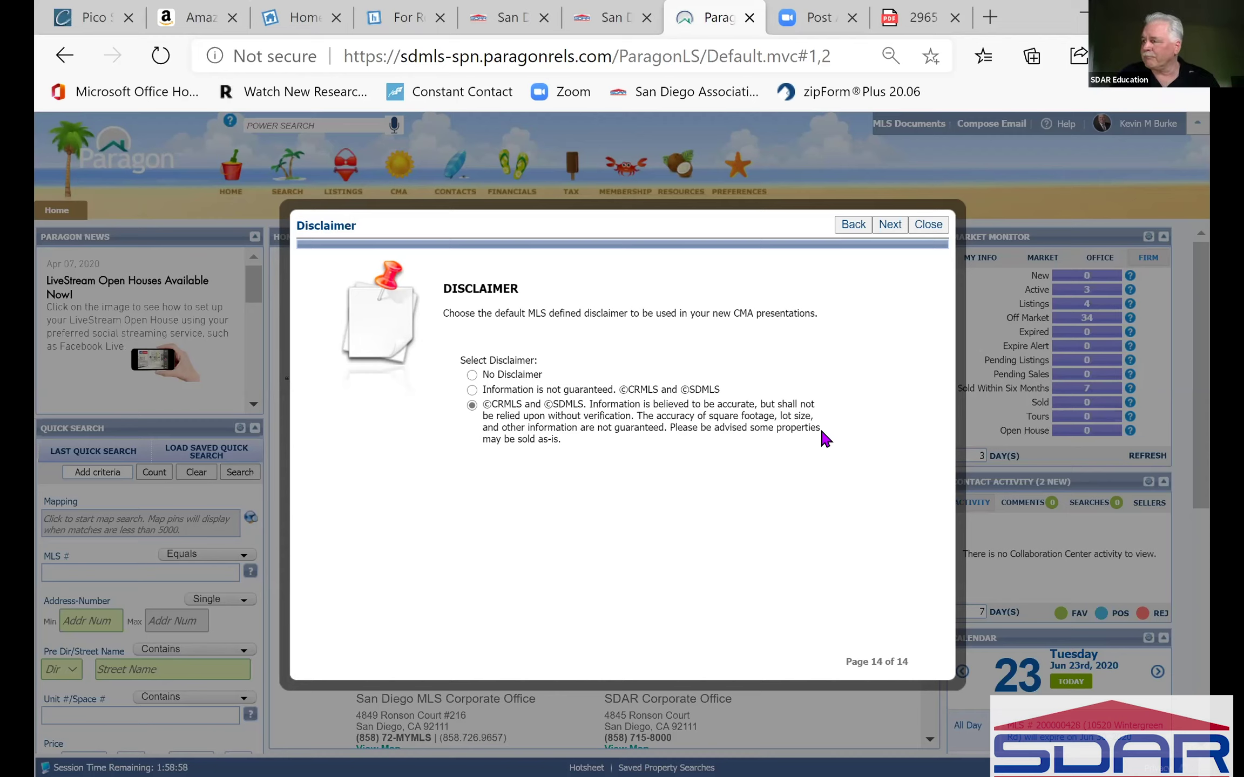
left_click(899, 227)
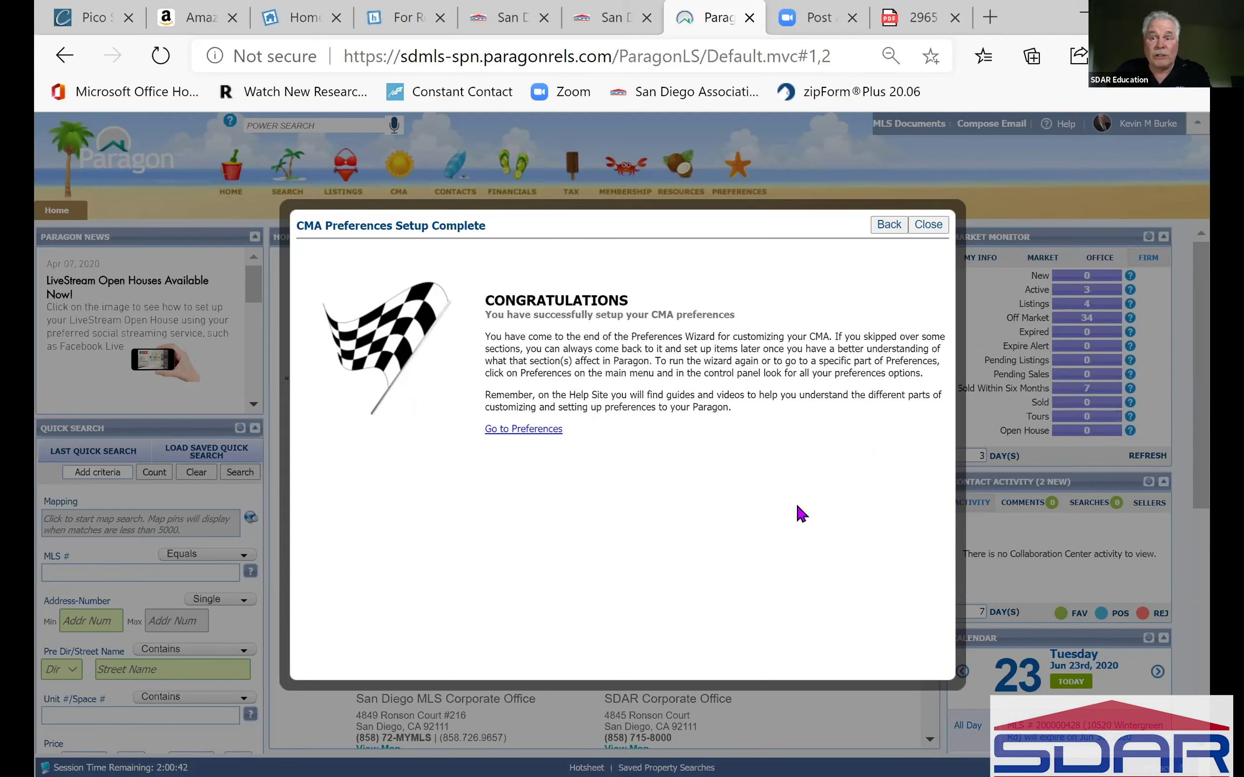
left_click(527, 432)
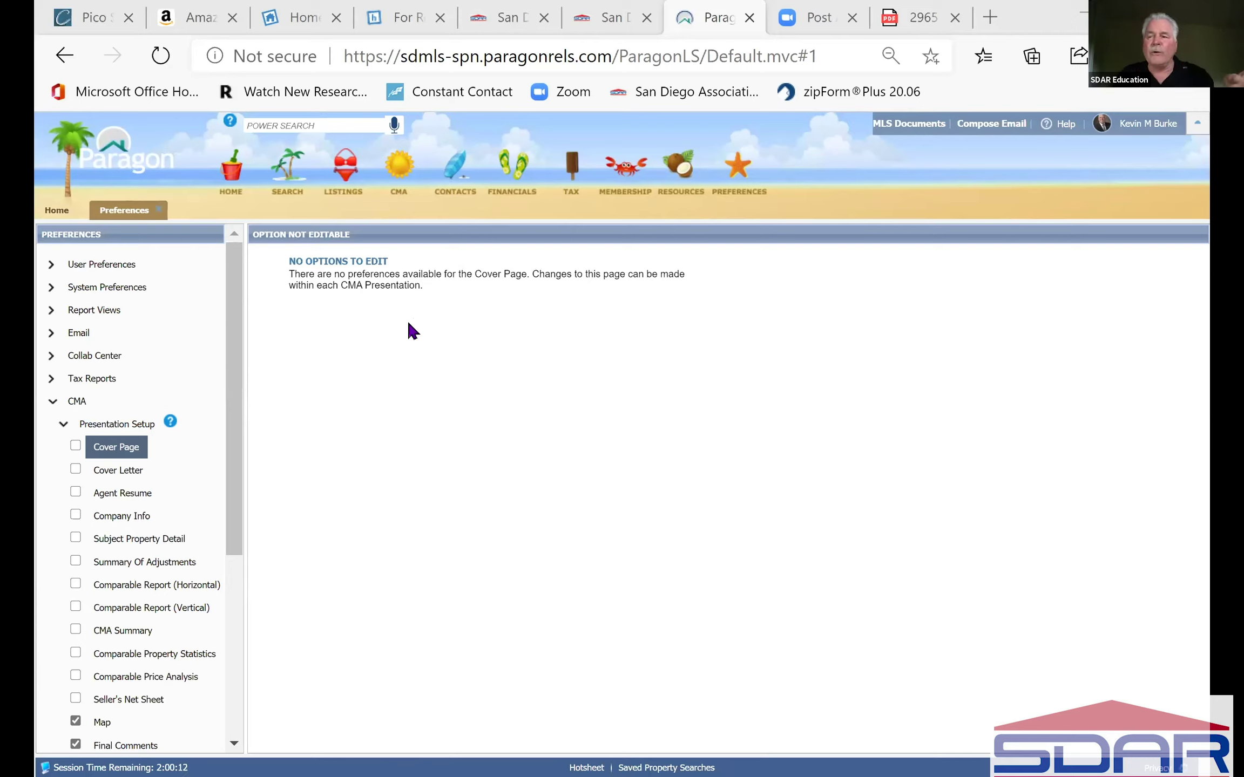
Include the Cover Page, Cover Letter, Agent Resume and Company Info in the CMA presentation setup.
left_click(76, 447)
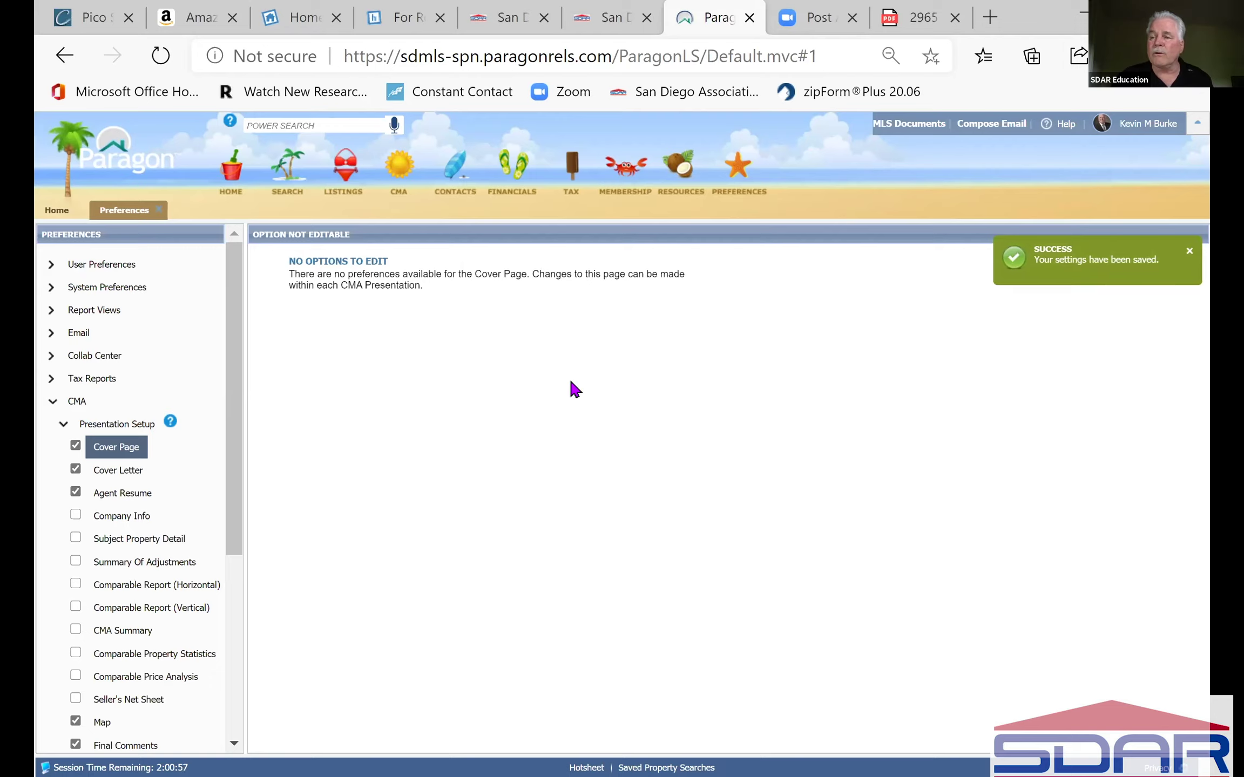
left_click(76, 516)
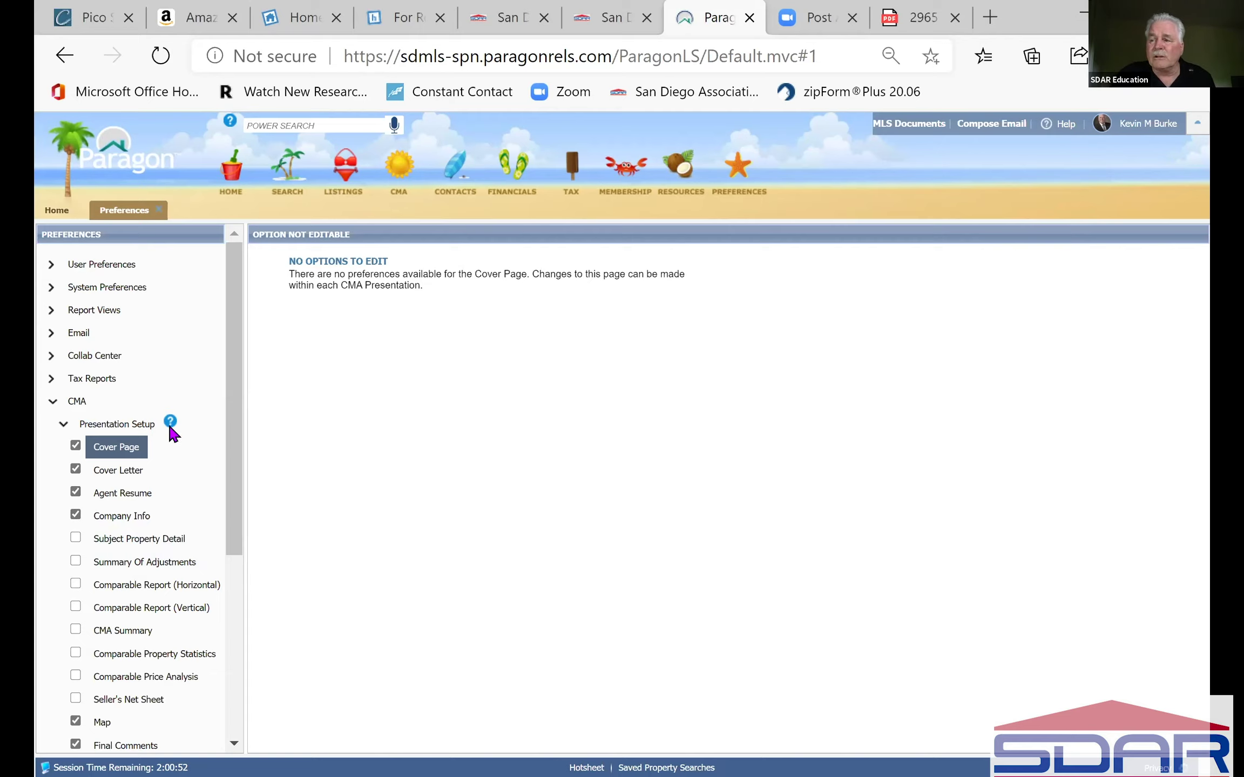
mouse_move(170, 425)
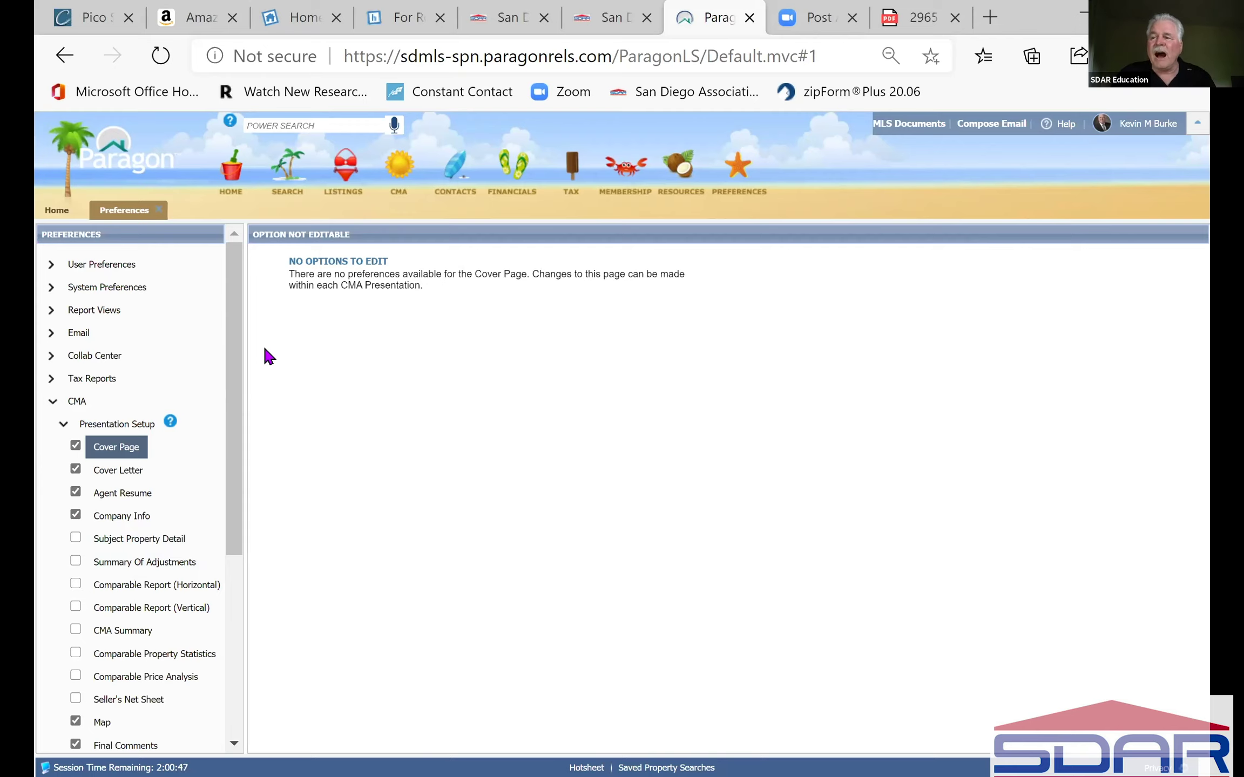
Include Subject Property Detail, Comparable Report (Vertical), CMA Summary and Seller's Net Sheet in the presentation setup.
left_click_drag(235, 336, 241, 436)
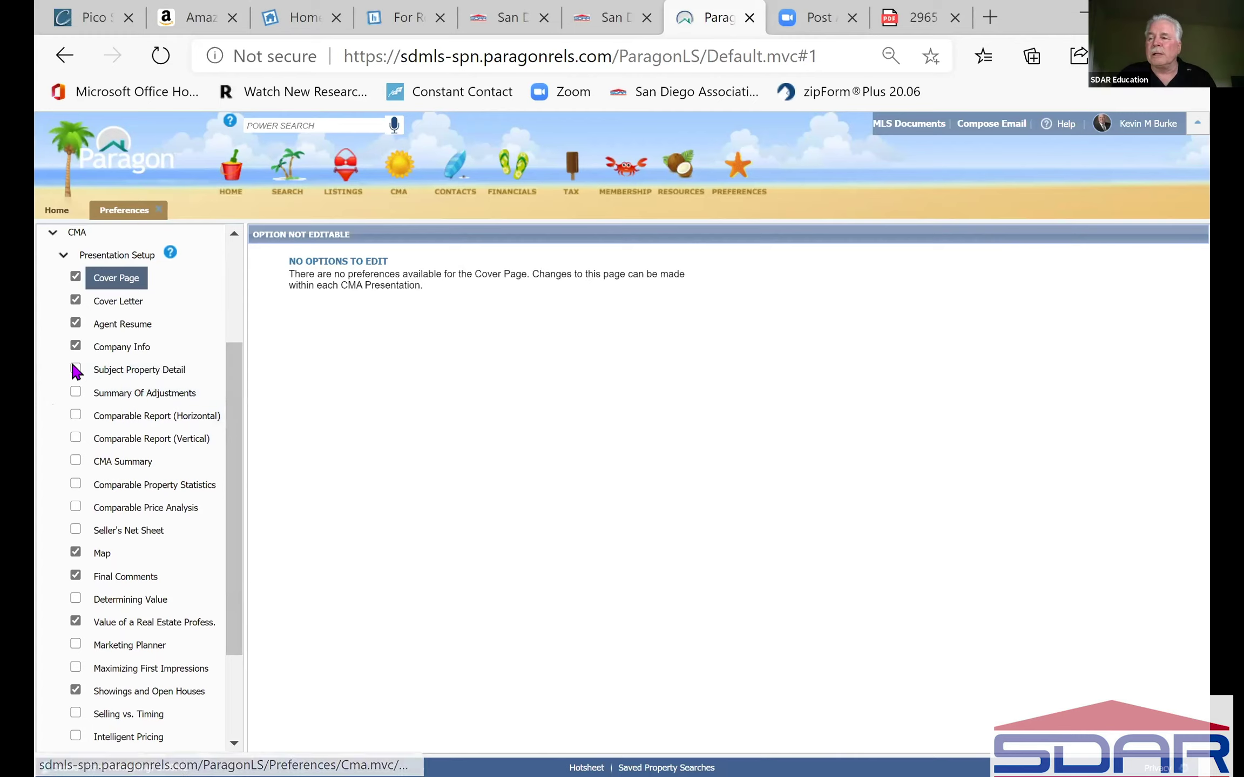
left_click(76, 393)
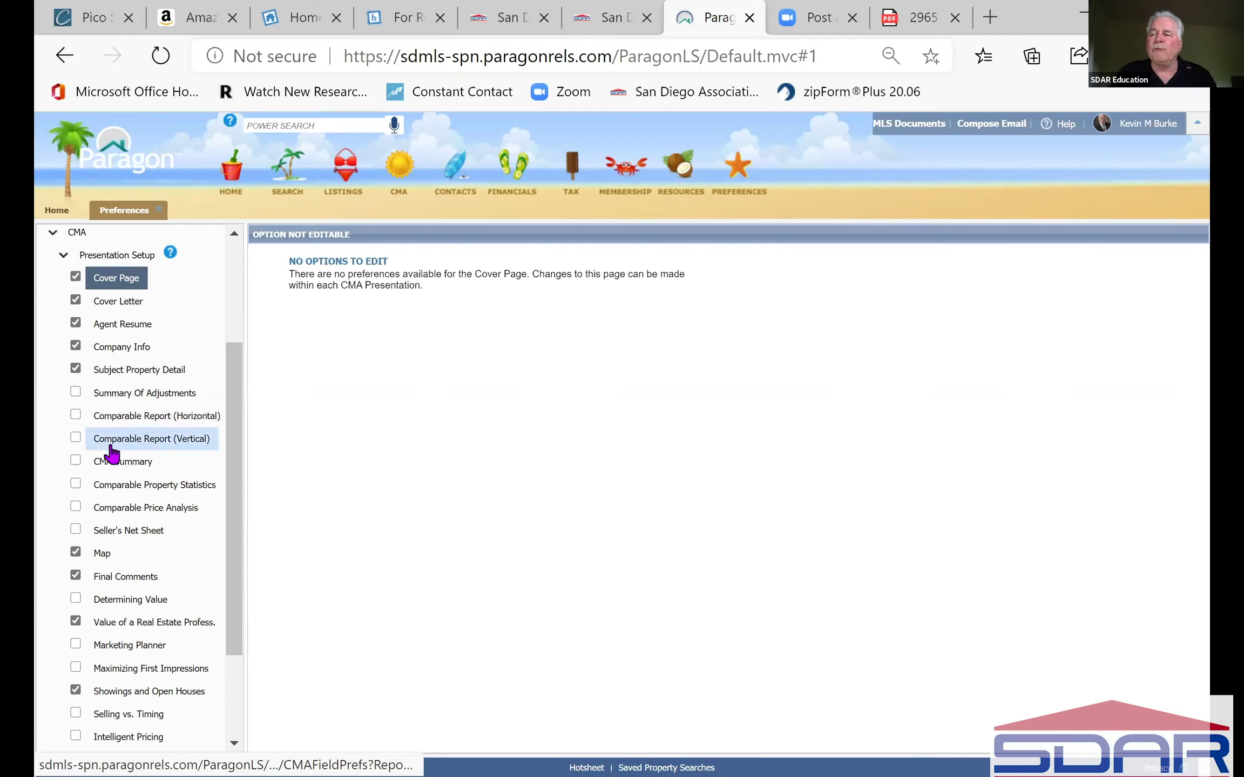
left_click(75, 437)
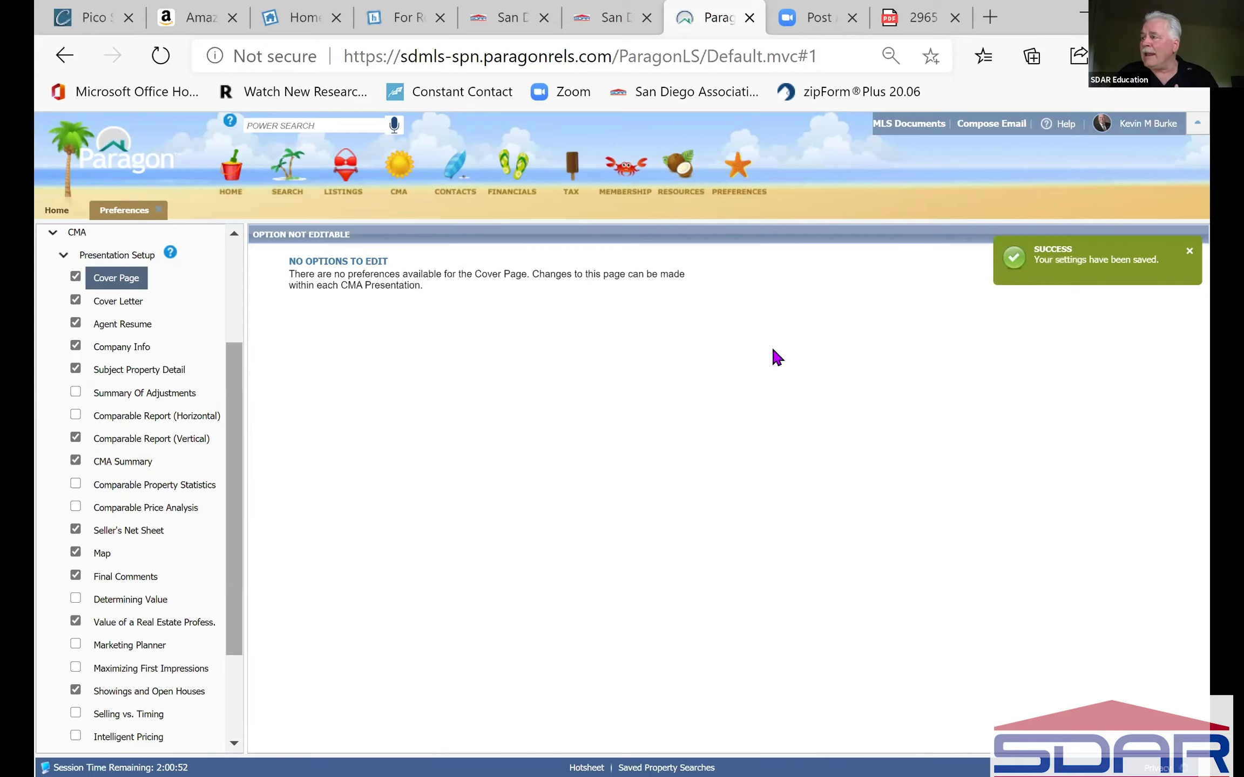
Include Determining Value and Marketing Planner in the presentation setup, and view the options for Value of a Real Estate Profess.
left_click_drag(239, 397, 239, 508)
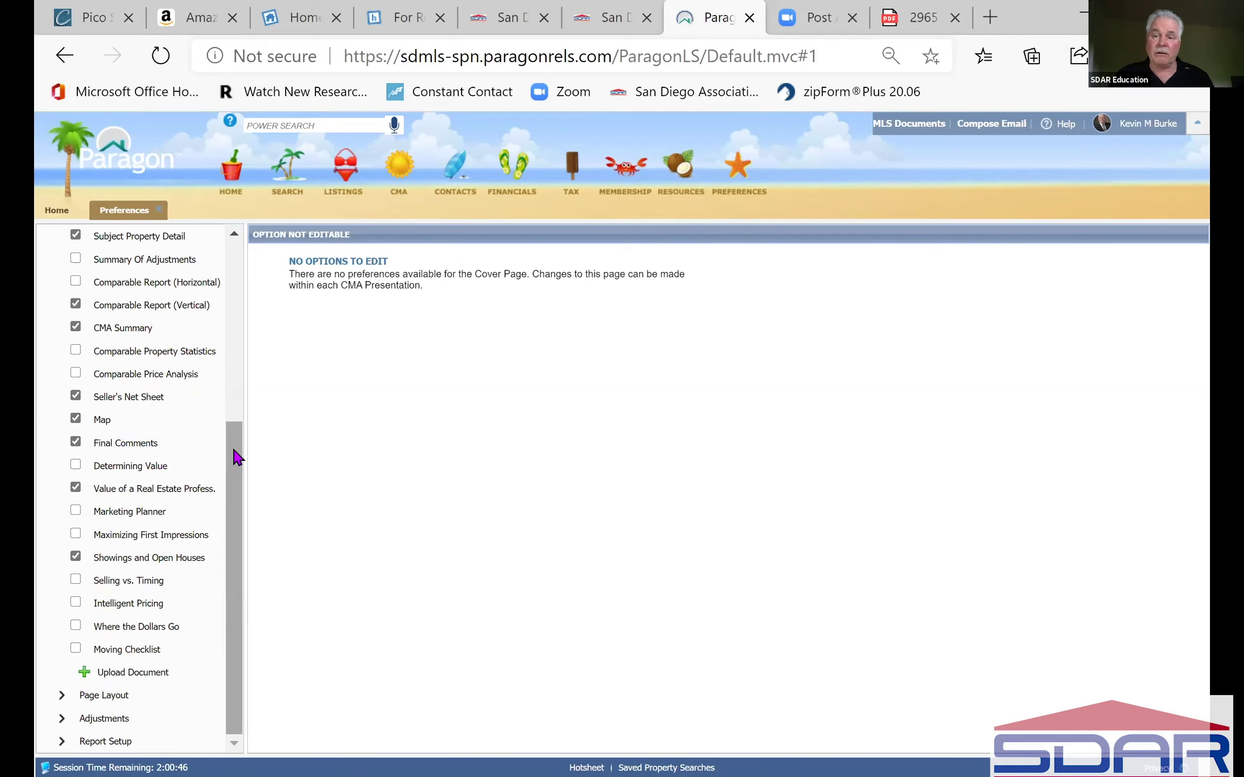
left_click(128, 475)
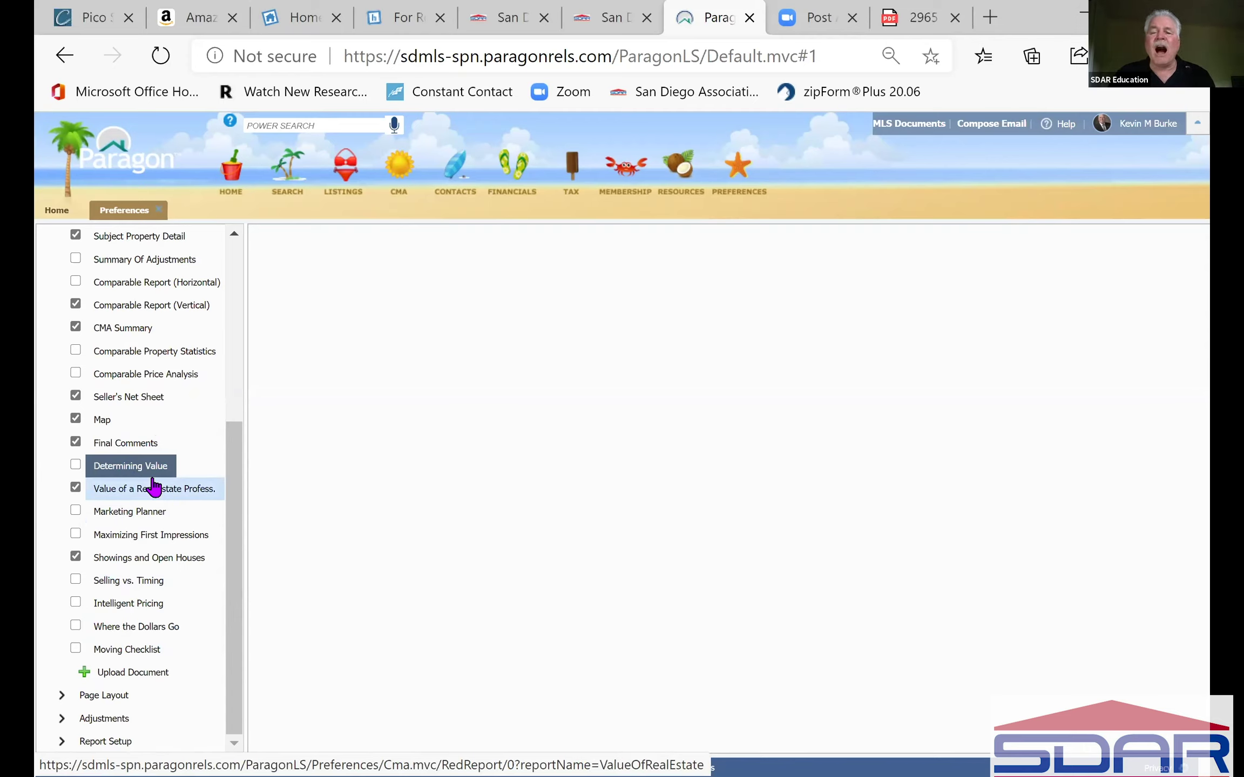
left_click(75, 466)
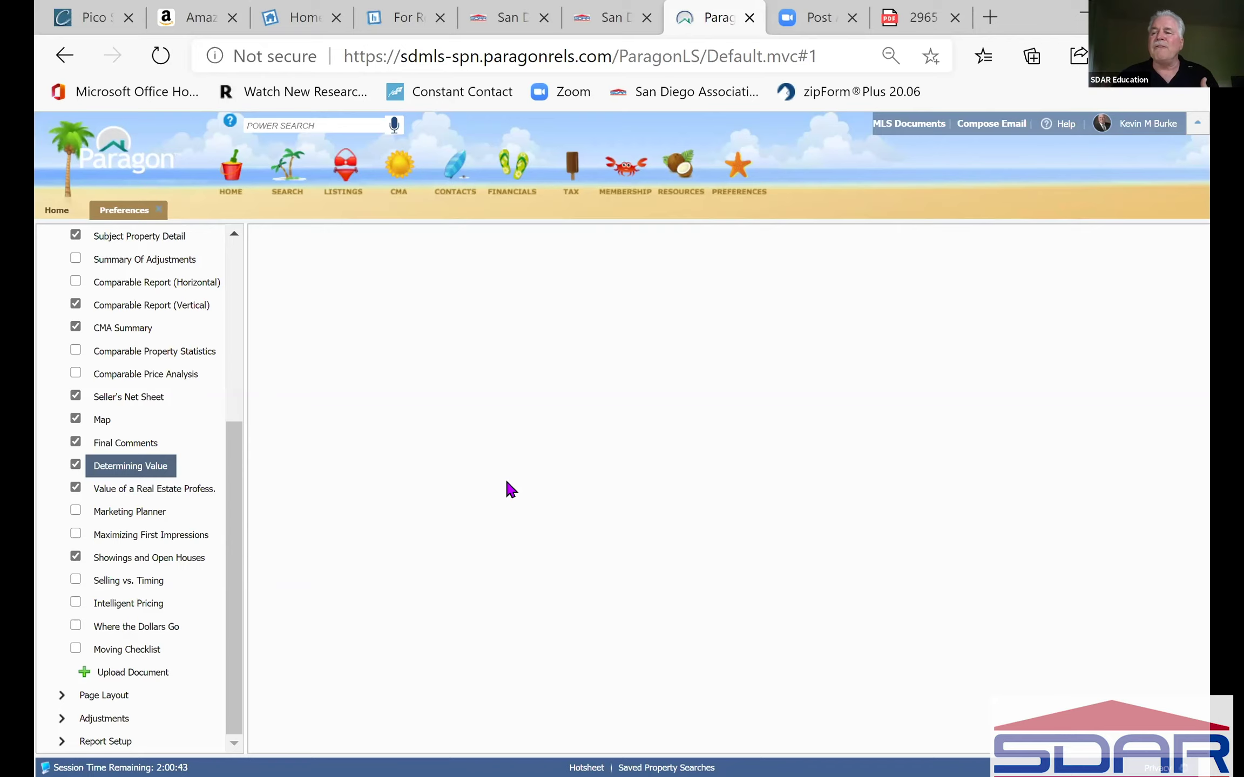
left_click(123, 490)
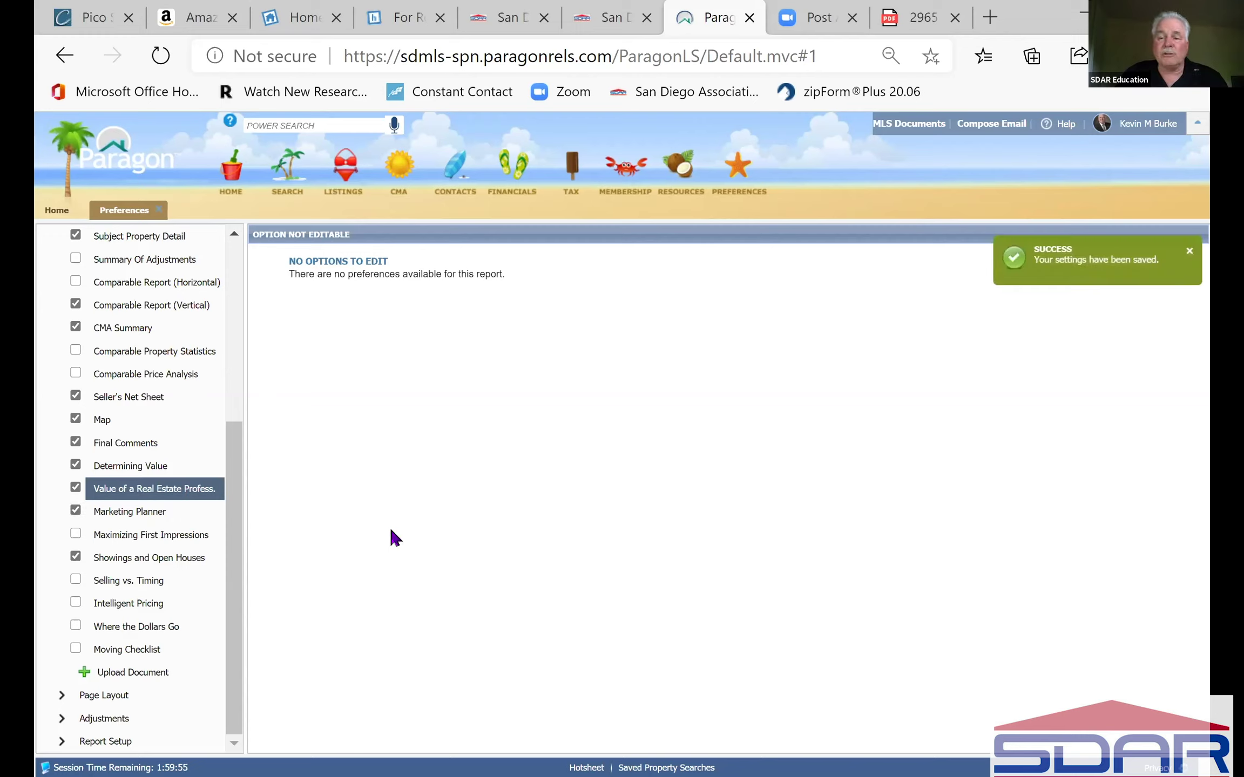
Include Maximizing First Impressions, Selling vs. Timing, Intelligent Pricing, Where the Dollars Go and Moving Checklist in the presentation setup.
left_click(76, 533)
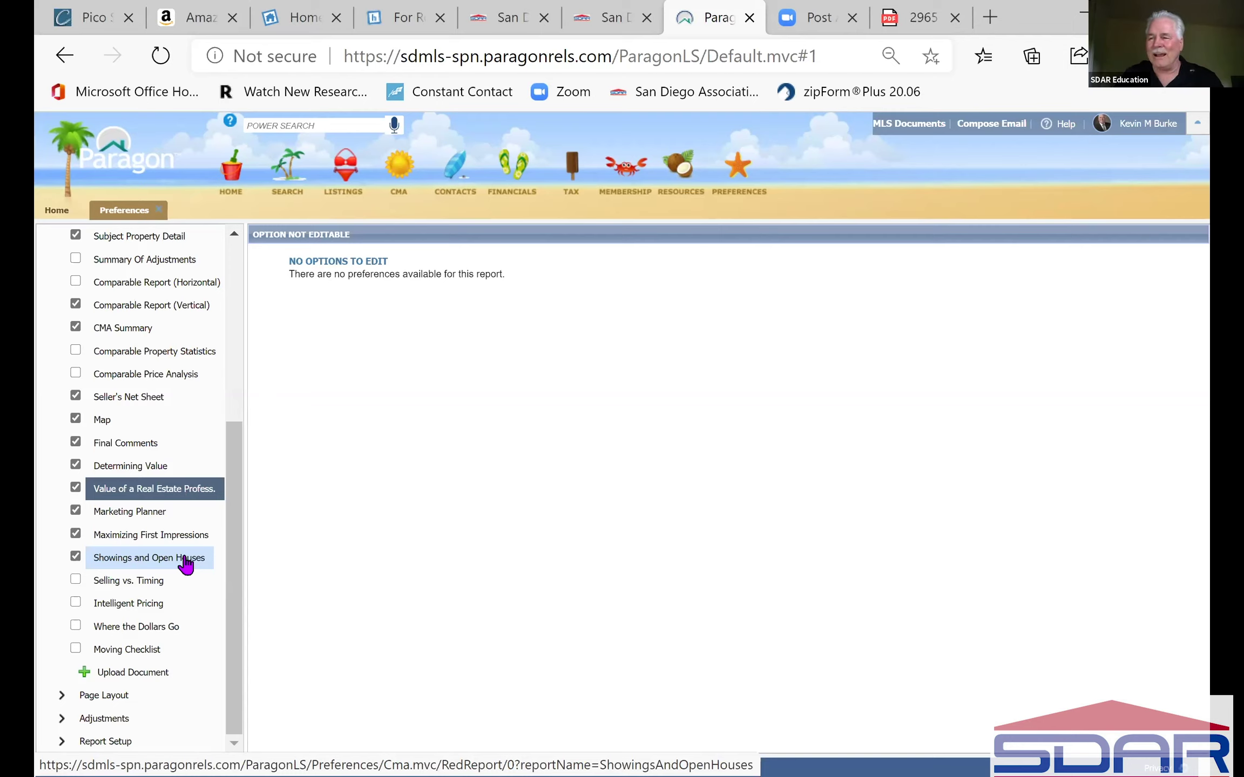
left_click(77, 604)
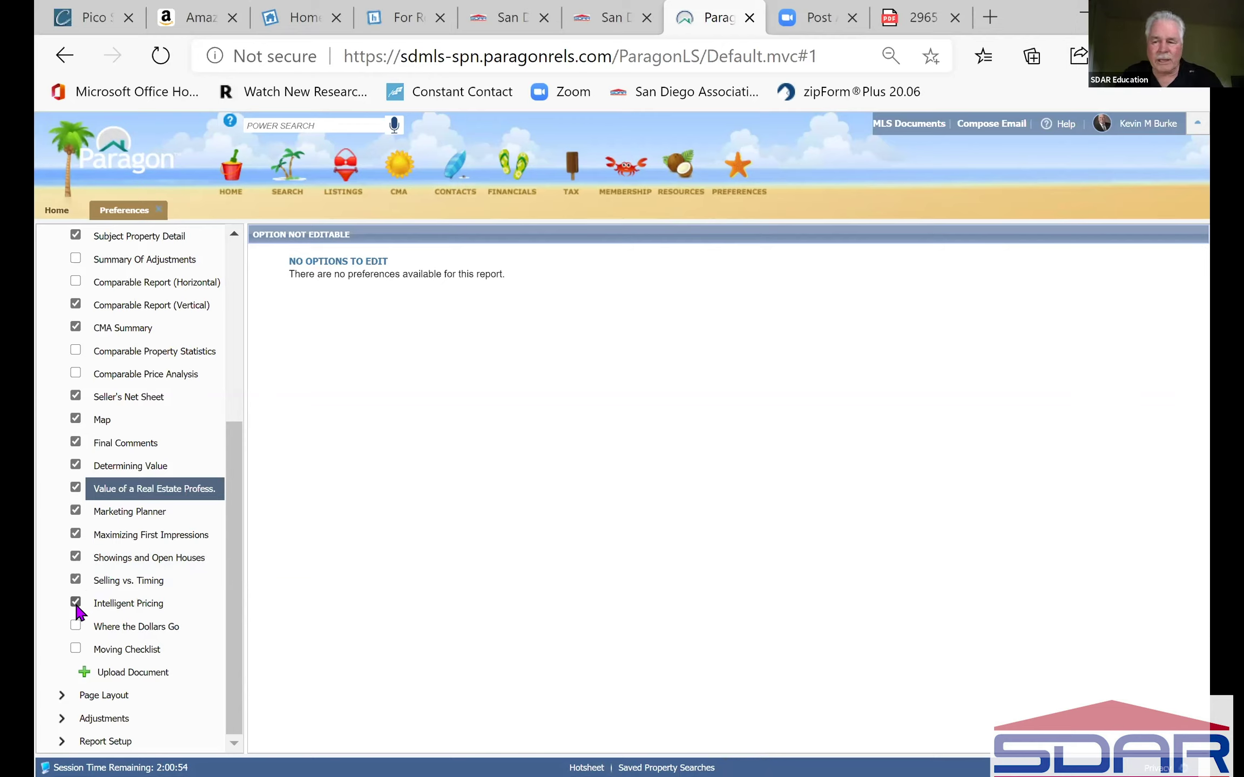
left_click(76, 626)
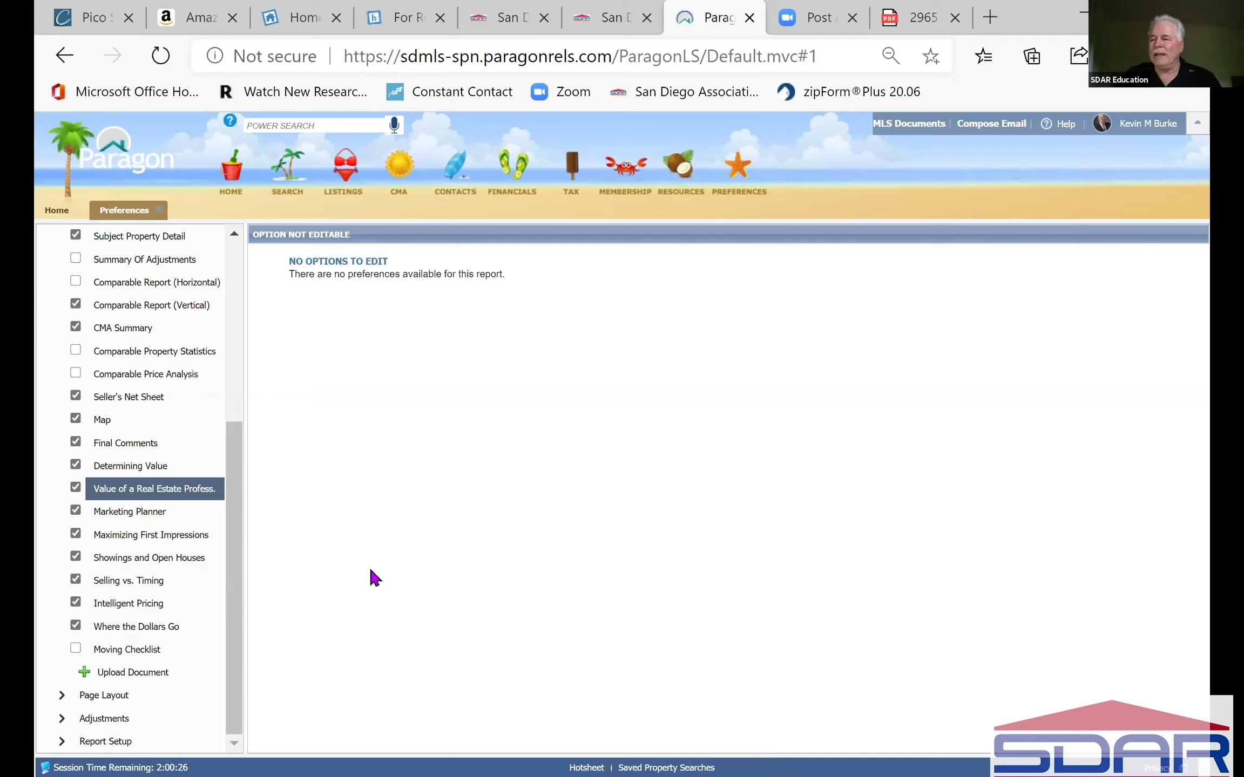
left_click(76, 648)
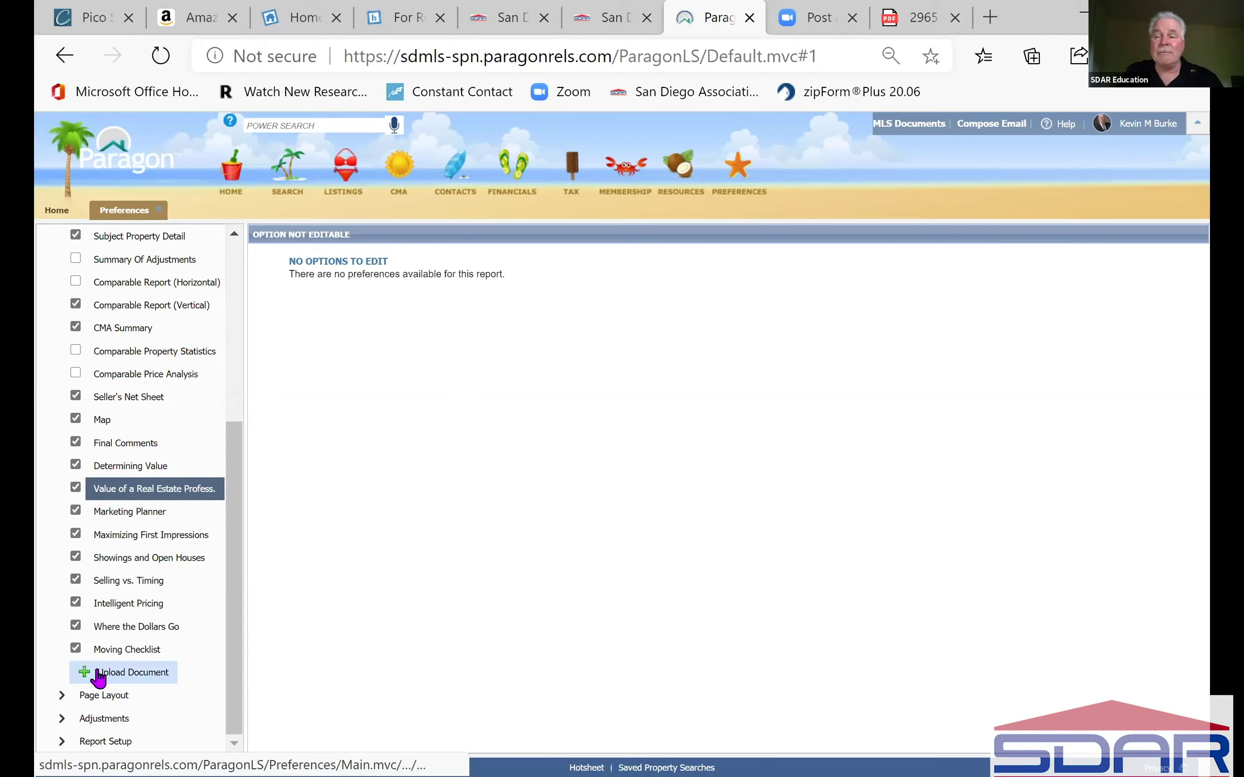
Open the Upload Document form for adding a custom document to the CMA presentation setup.
left_click(98, 679)
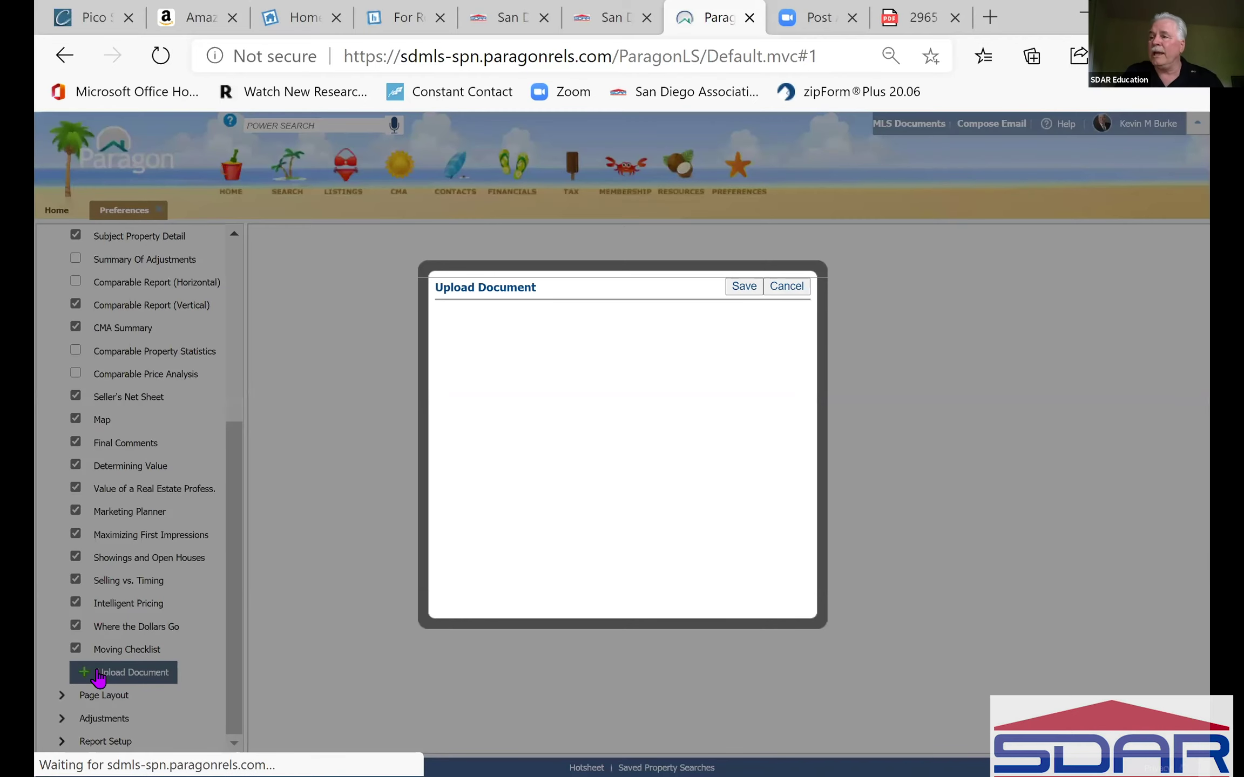